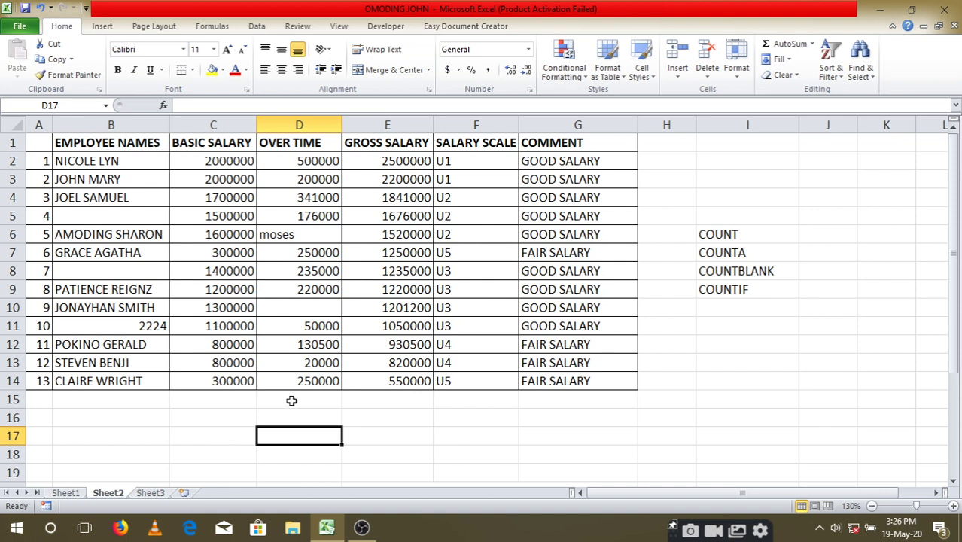
# - Examine the list of counting functions in I6:I9 and the entries in the Employee Names column, B2:B14
pyautogui.click(362, 420)
pyautogui.click(271, 431)
pyautogui.moveTo(728, 234); pyautogui.dragTo(729, 291)
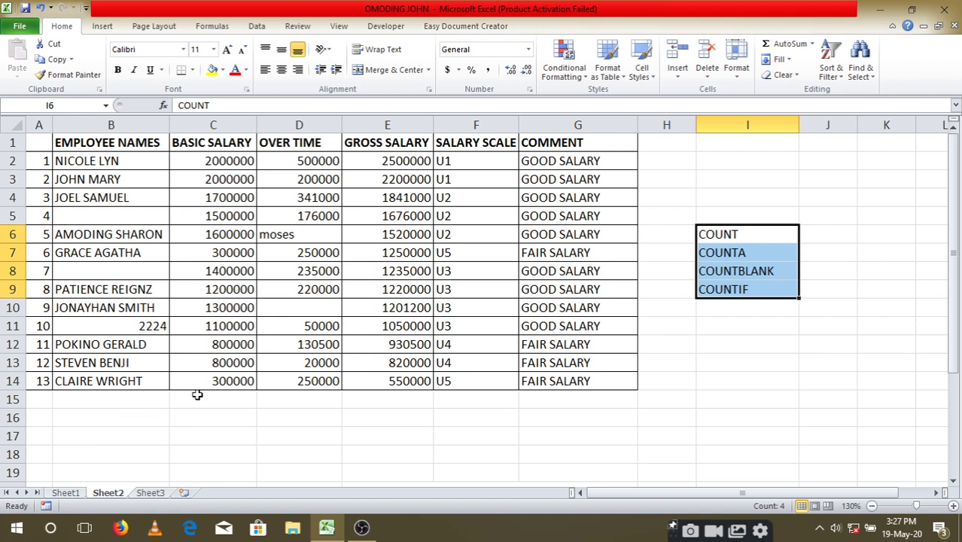
pyautogui.click(748, 329)
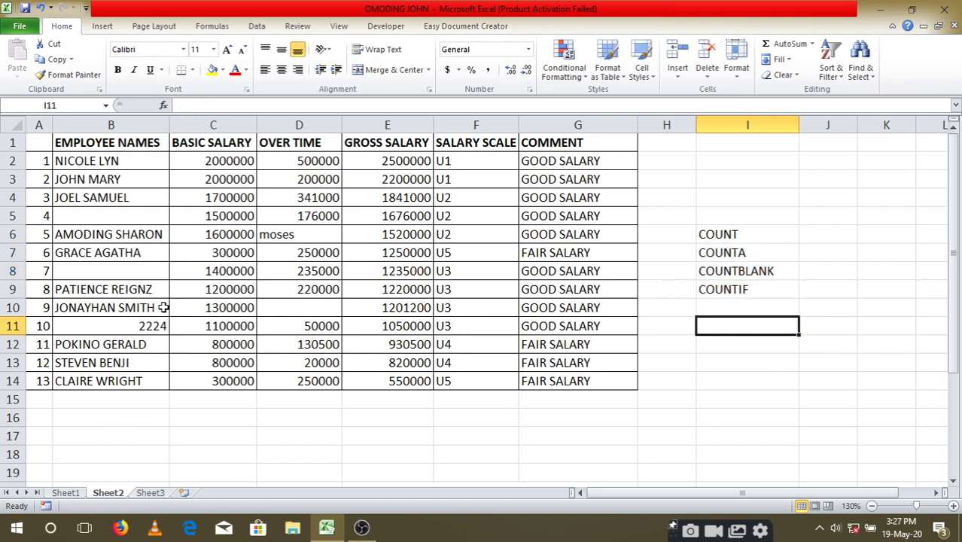
pyautogui.keyDown('ctrl'); pyautogui.scroll(1, 189, 308); pyautogui.keyUp('ctrl')
pyautogui.scroll(1, 193, 316)
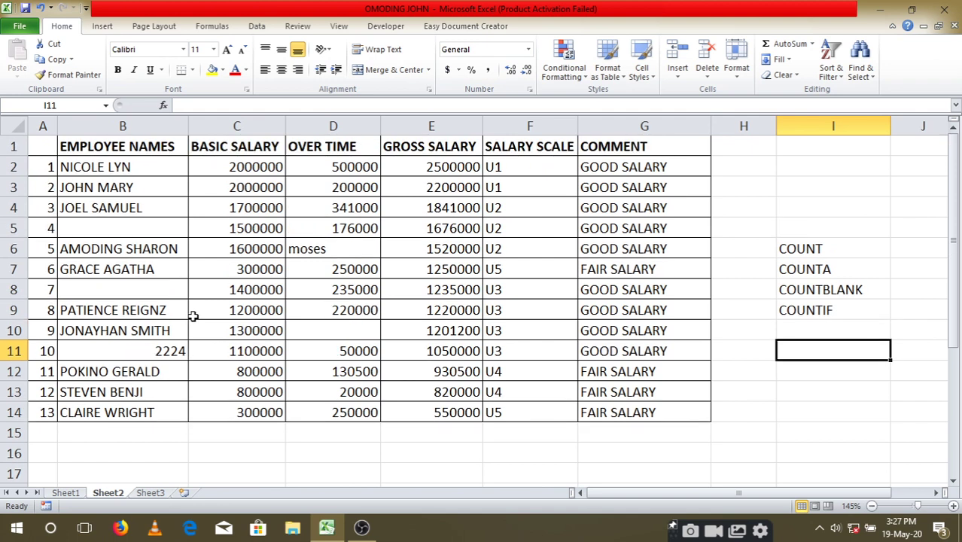
pyautogui.click(118, 450)
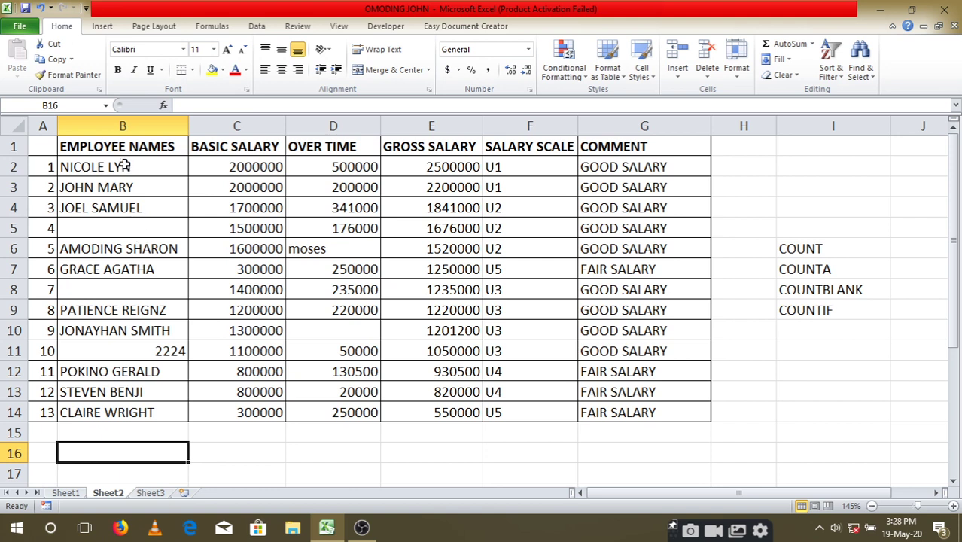
pyautogui.moveTo(124, 166); pyautogui.dragTo(113, 408)
pyautogui.click(132, 303)
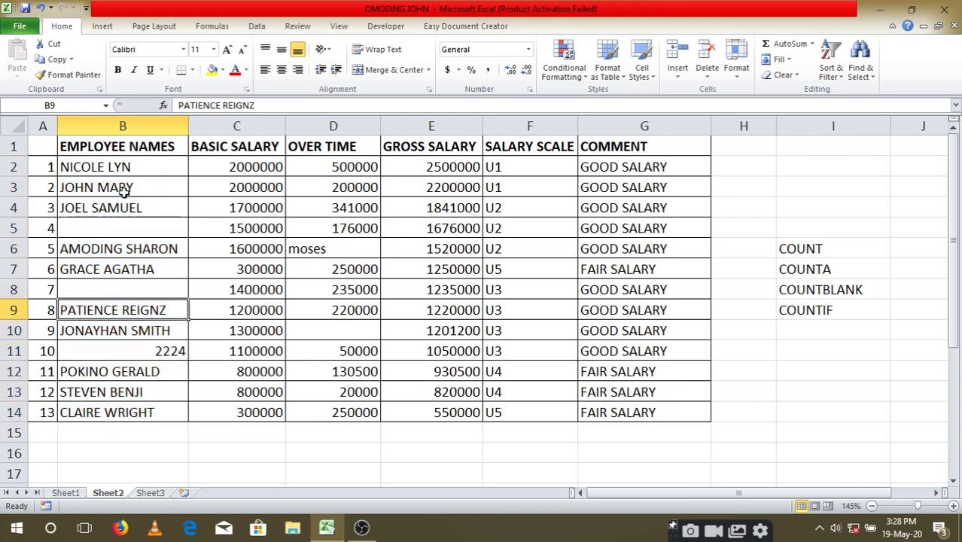
pyautogui.moveTo(124, 167); pyautogui.dragTo(103, 410)
# - Count the numeric entries in the Employee Names column by entering =COUNT(B2:B14) in cell B16
pyautogui.click(110, 450)
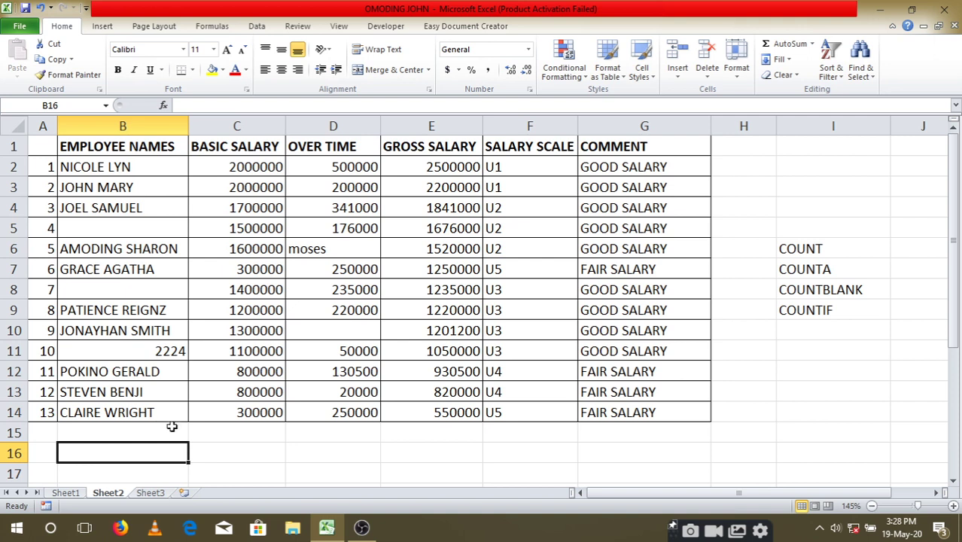
pyautogui.write('=')
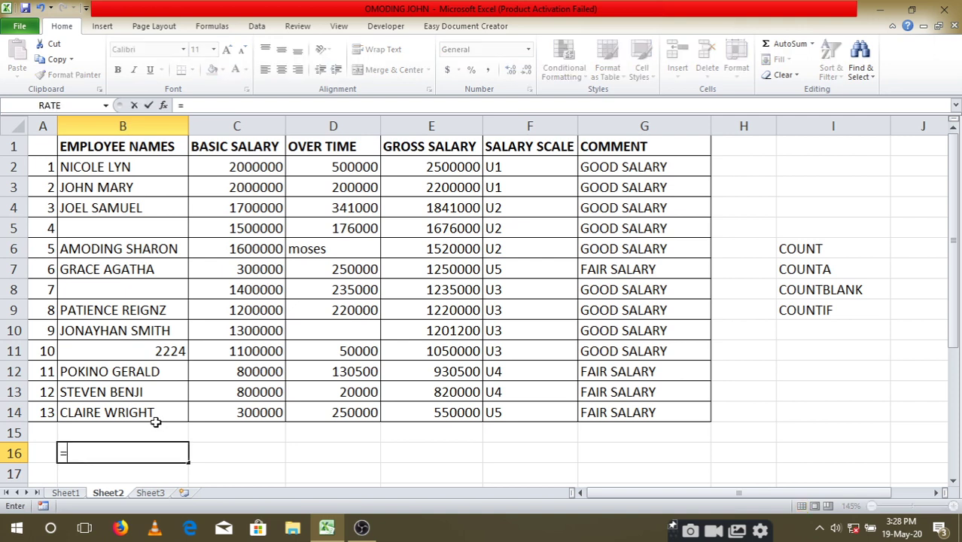
pyautogui.write('COUNT')
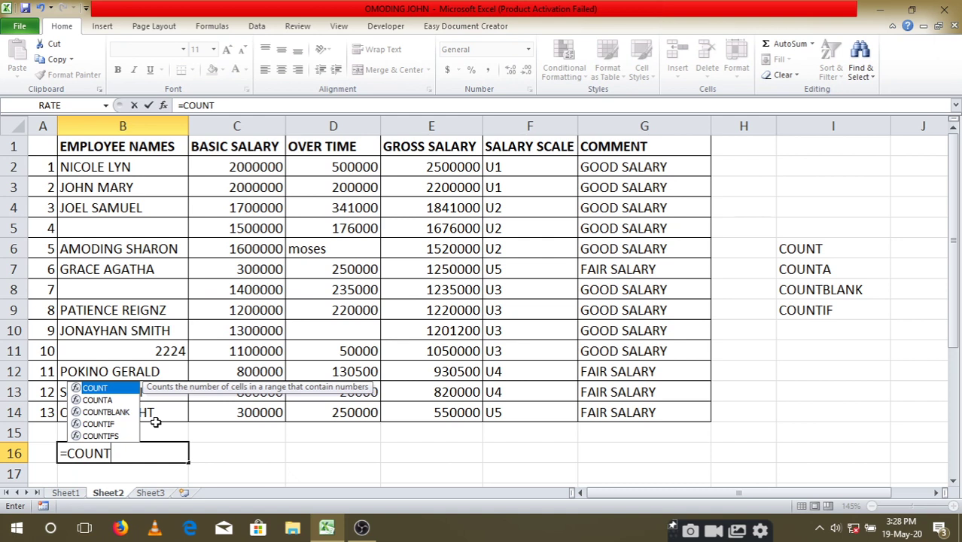
pyautogui.write('(')
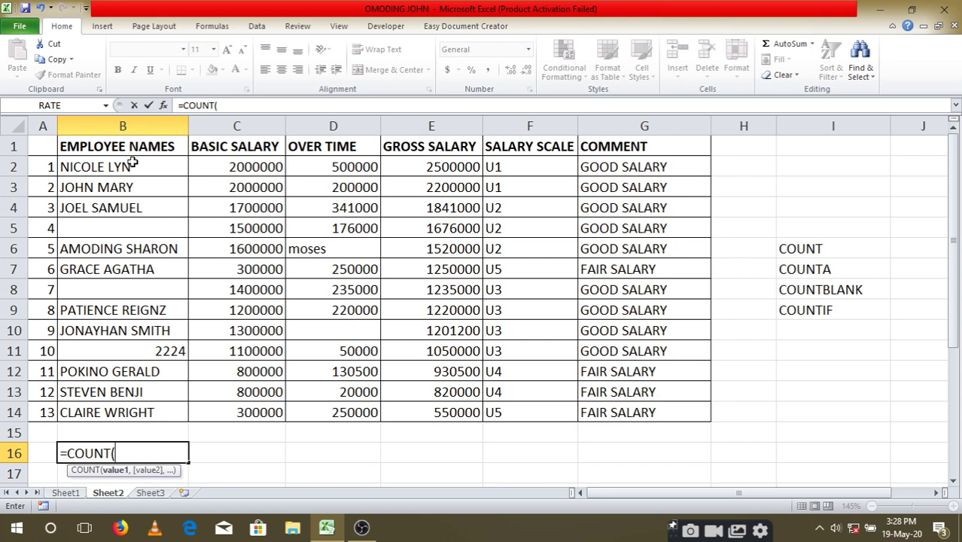
pyautogui.moveTo(125, 166); pyautogui.dragTo(124, 413)
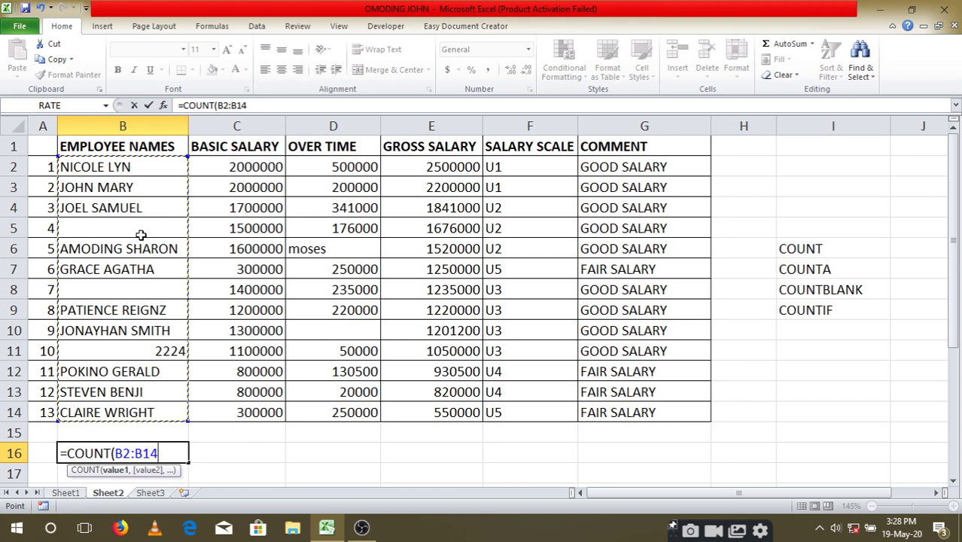
pyautogui.write(')')
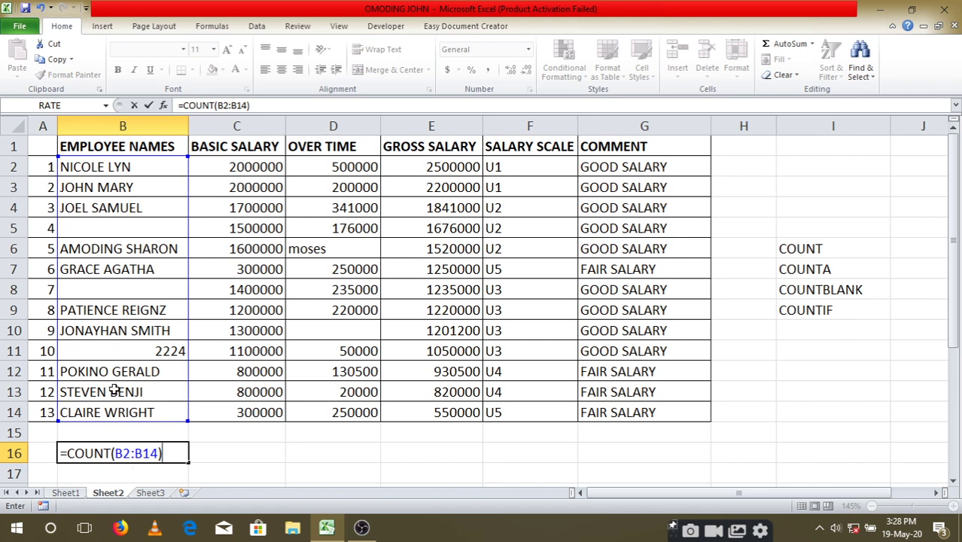
pyautogui.press('Return')
pyautogui.click(139, 454)
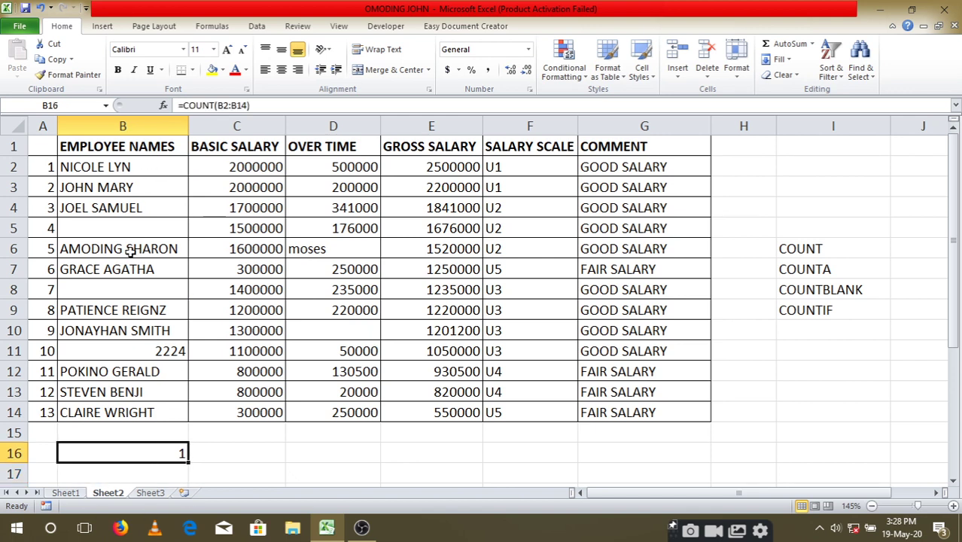
pyautogui.click(145, 351)
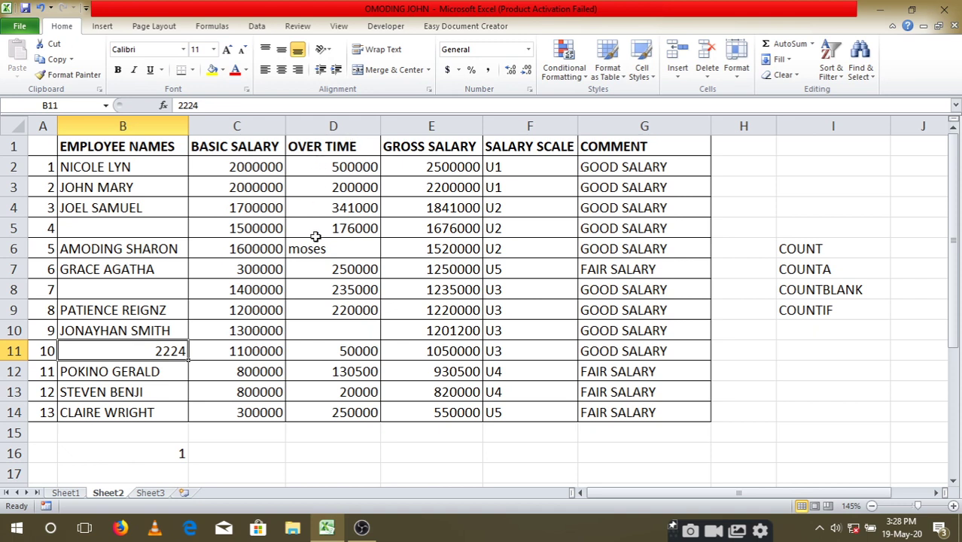
# - Count the numeric entries in the Over Time column by entering =COUNT(D2:D14) in cell D16
pyautogui.click(323, 448)
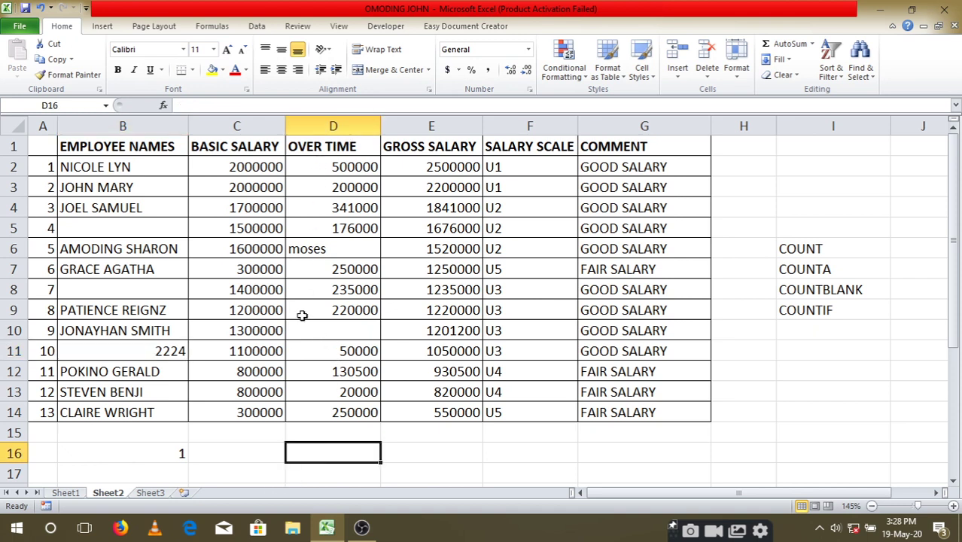
pyautogui.write('=C')
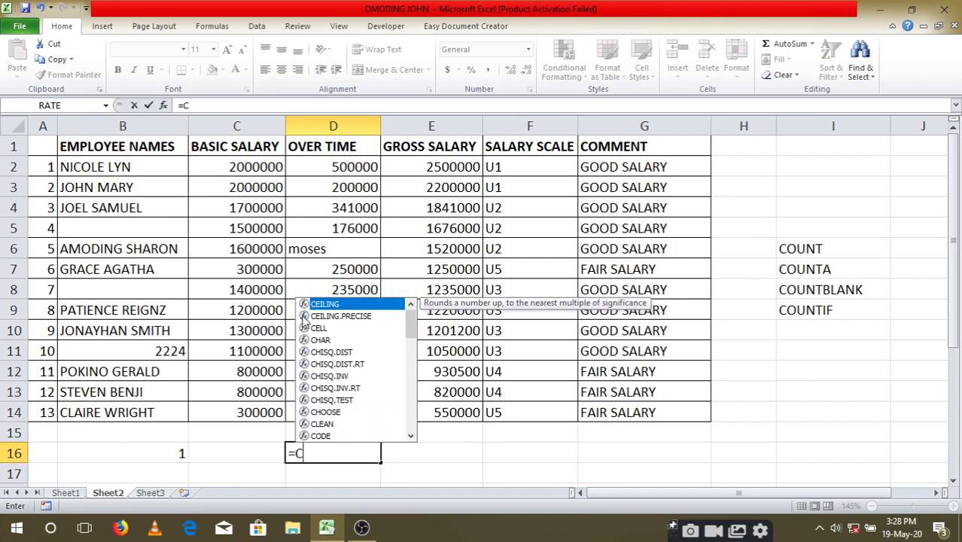
pyautogui.write('OUNT')
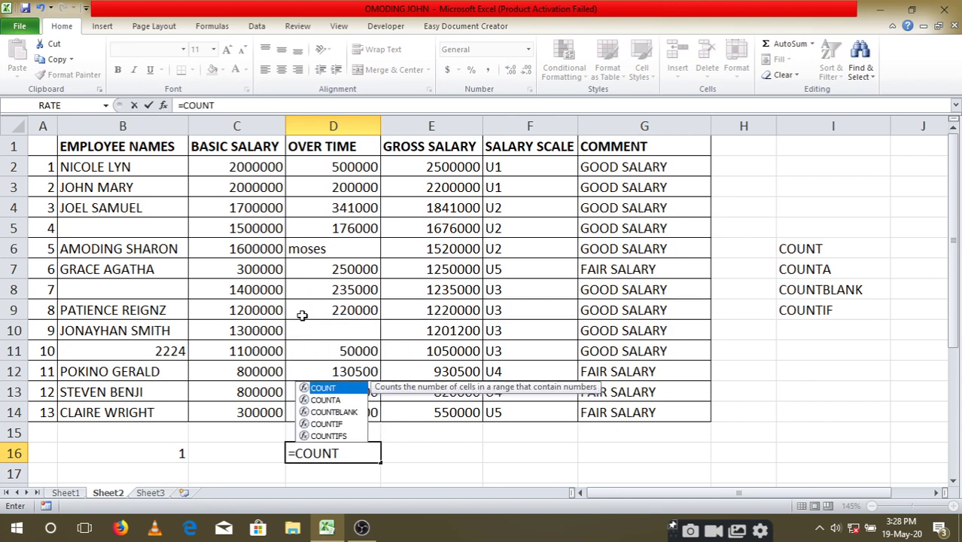
pyautogui.write('(')
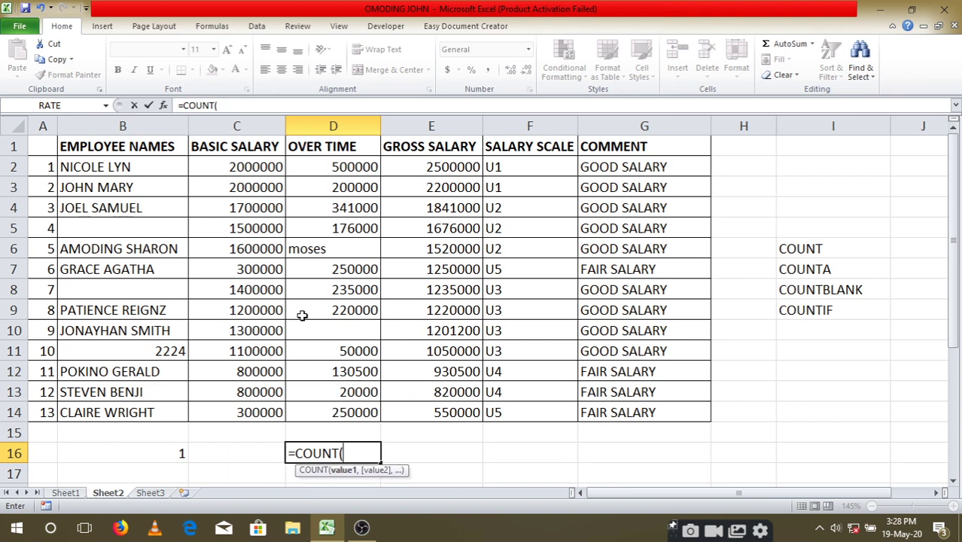
pyautogui.moveTo(351, 161); pyautogui.dragTo(349, 410)
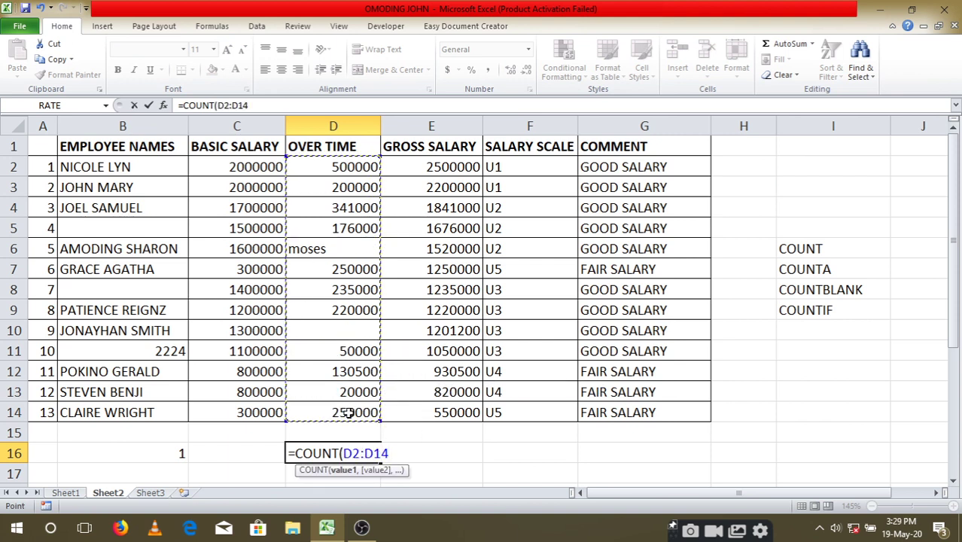
pyautogui.write(')')
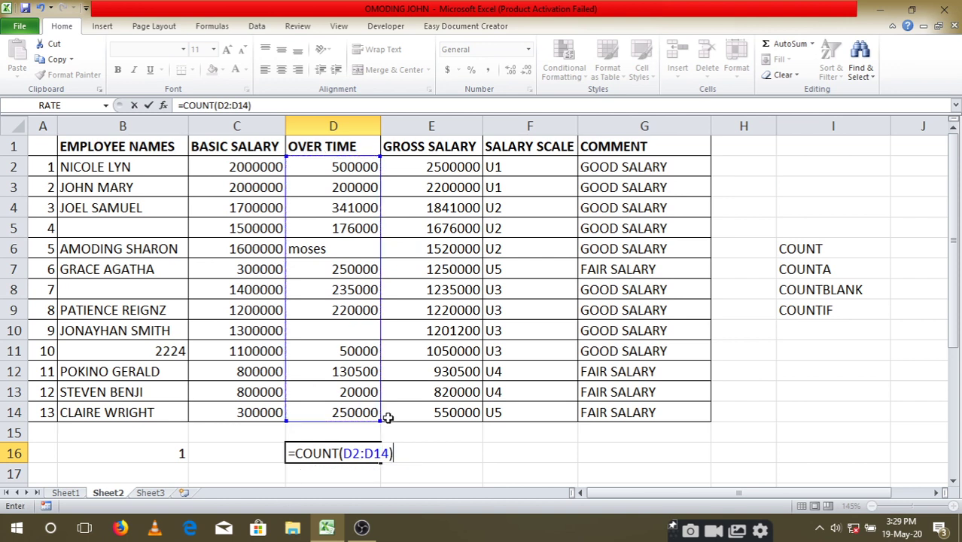
pyautogui.press('Return')
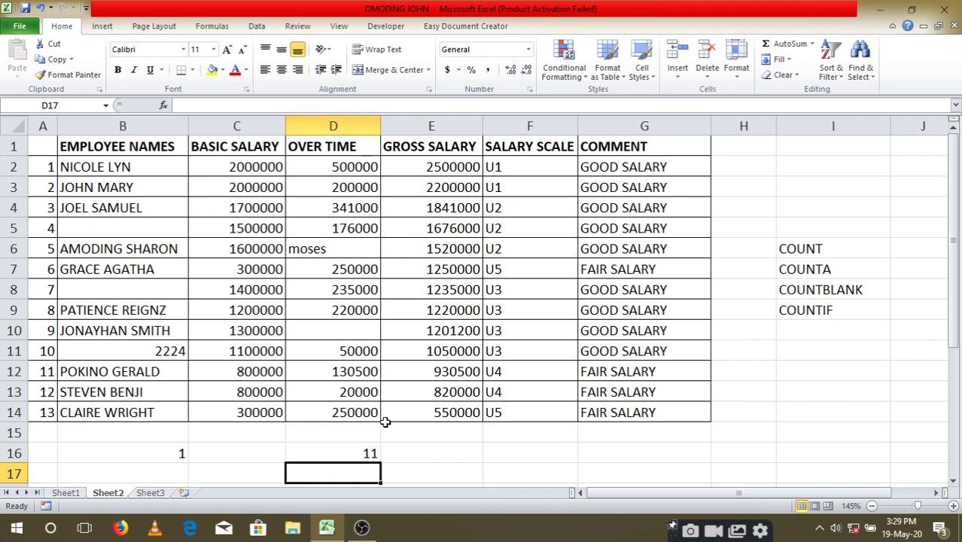
pyautogui.click(353, 457)
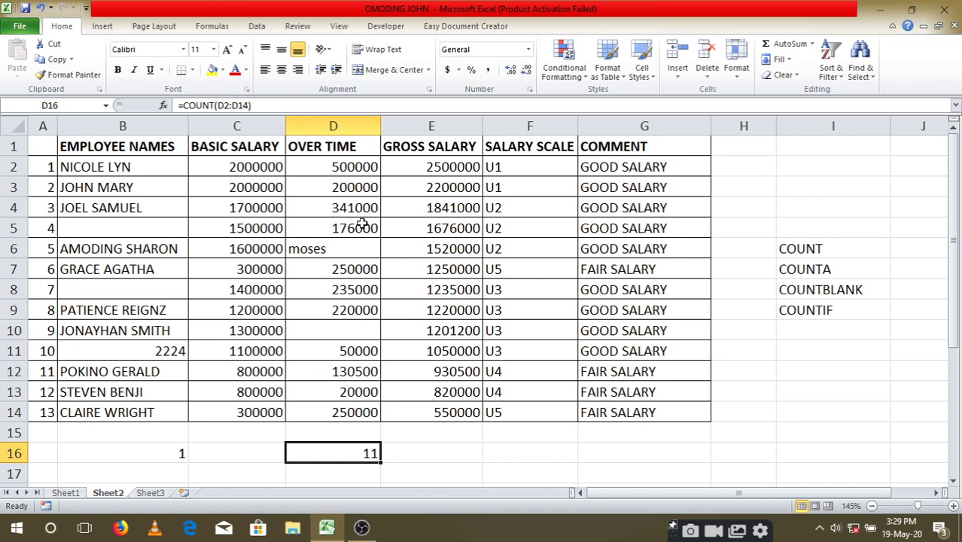
# - Count the non-empty cells in the Employee Names column by entering =COUNTA(B2:B14) in cell B17
pyautogui.click(828, 268)
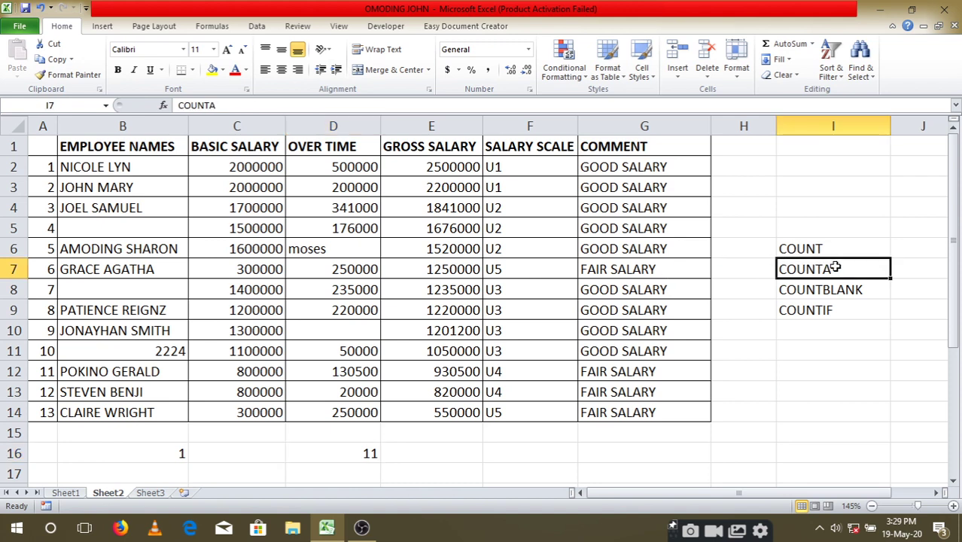
pyautogui.click(178, 470)
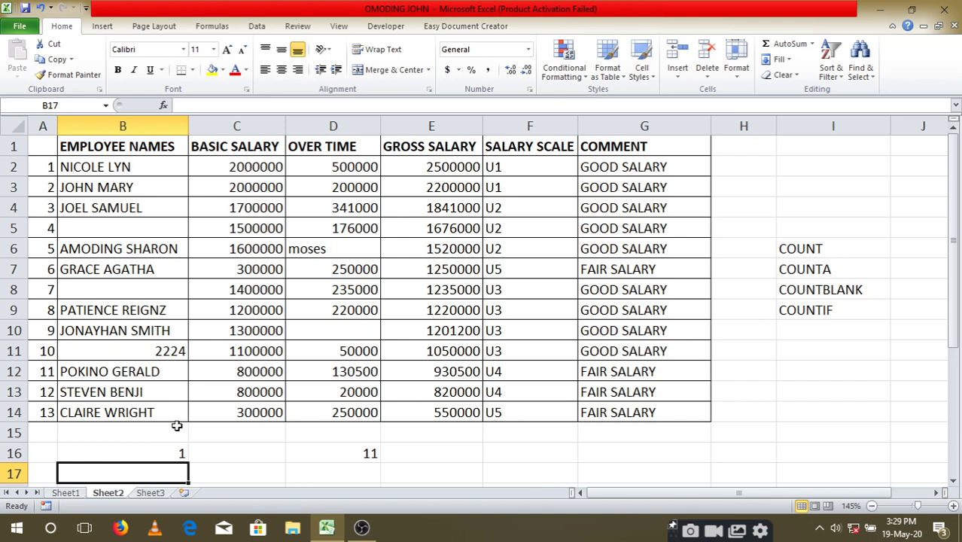
pyautogui.write('=')
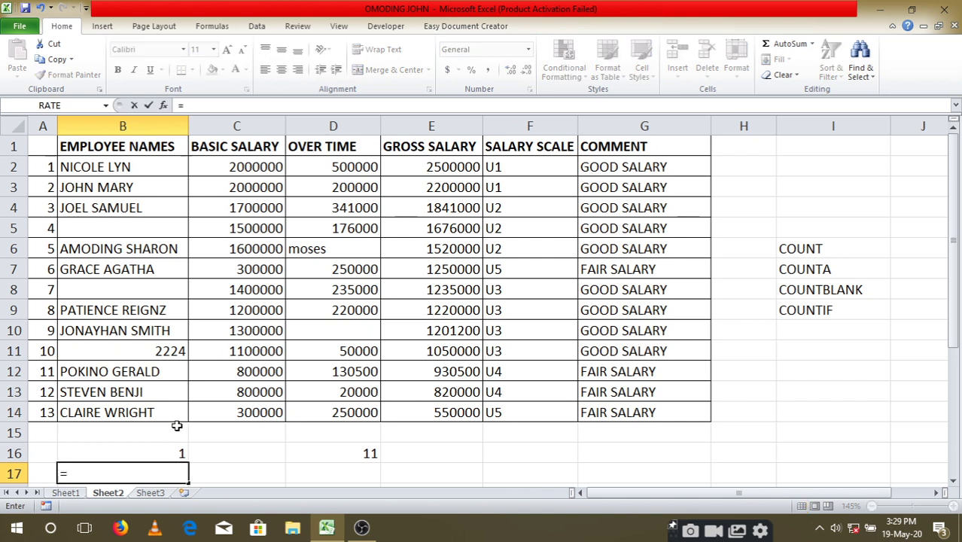
pyautogui.write('COUNT')
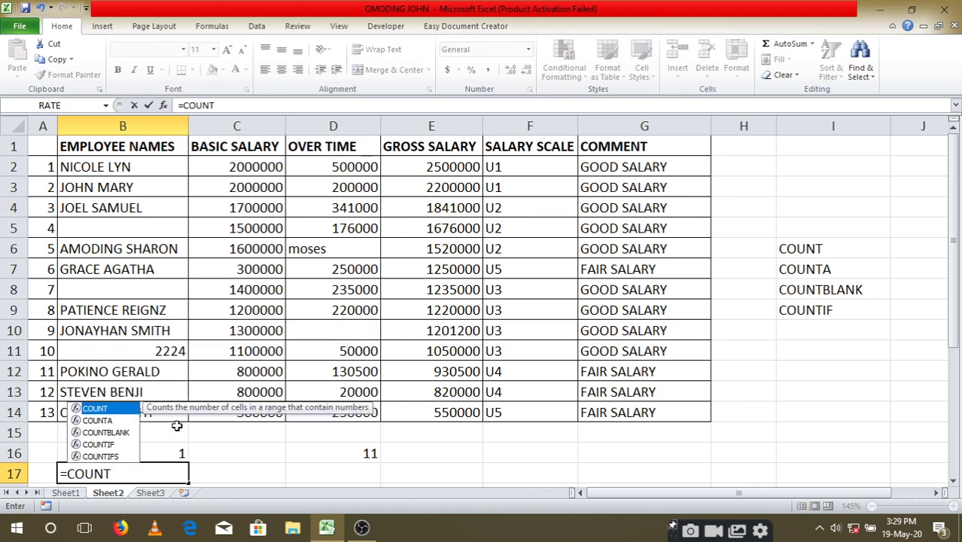
pyautogui.write('A')
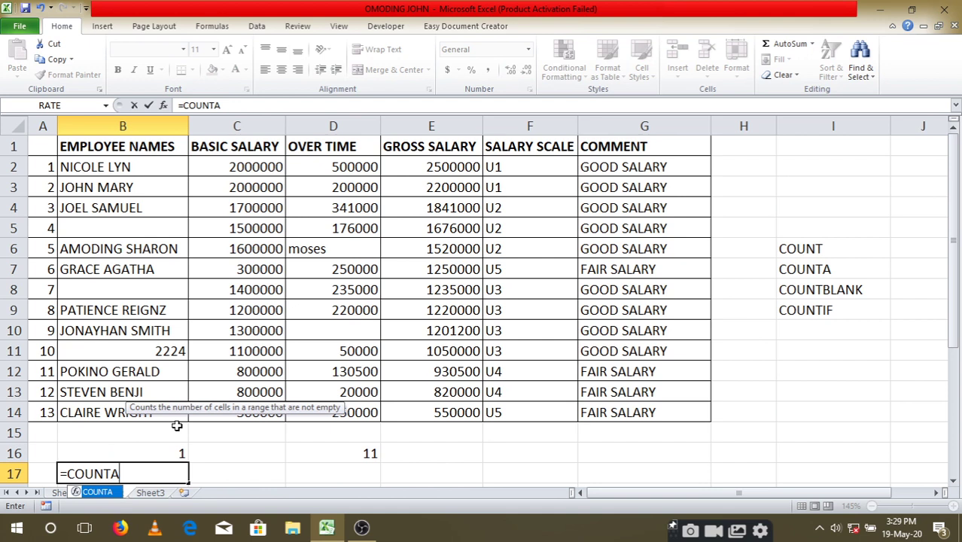
pyautogui.write('(')
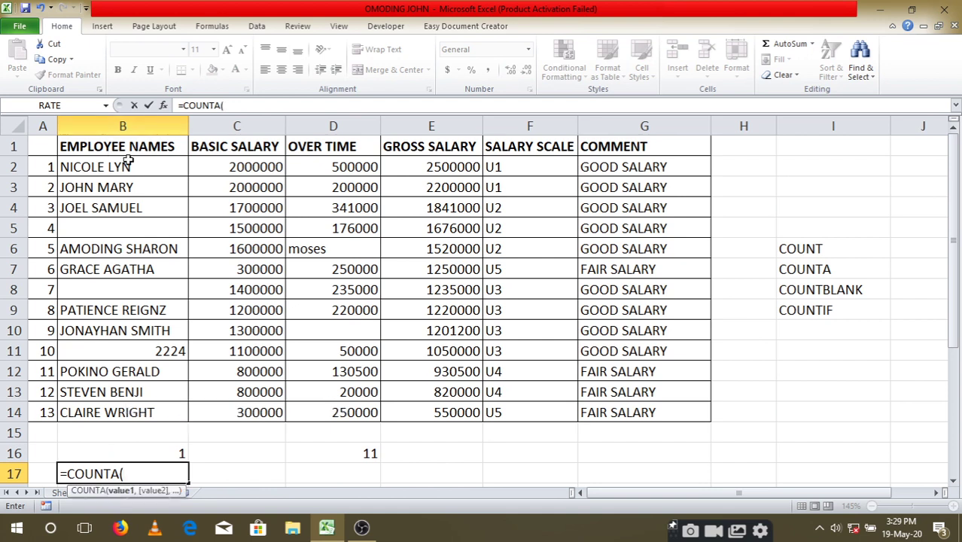
pyautogui.moveTo(124, 164); pyautogui.dragTo(137, 407)
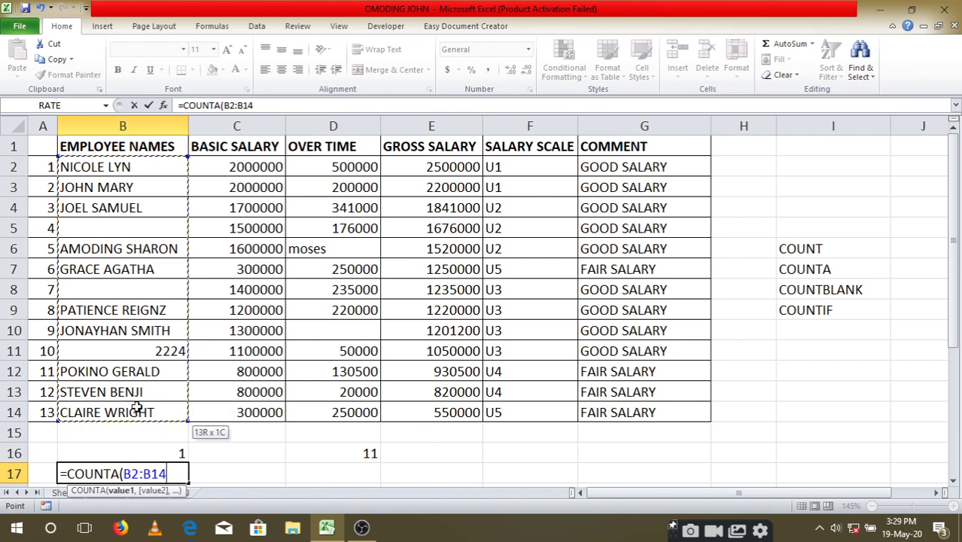
pyautogui.write(')')
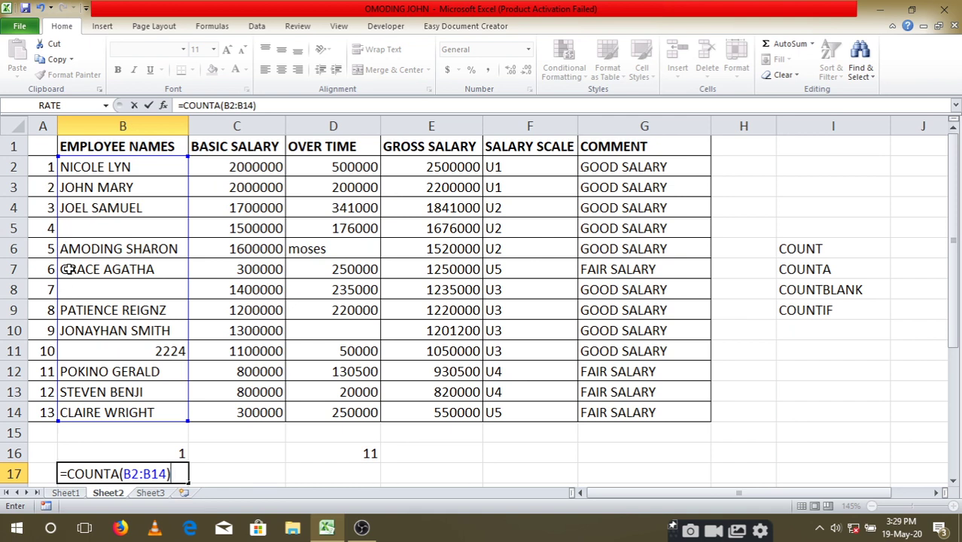
pyautogui.press('Return')
pyautogui.click(162, 454)
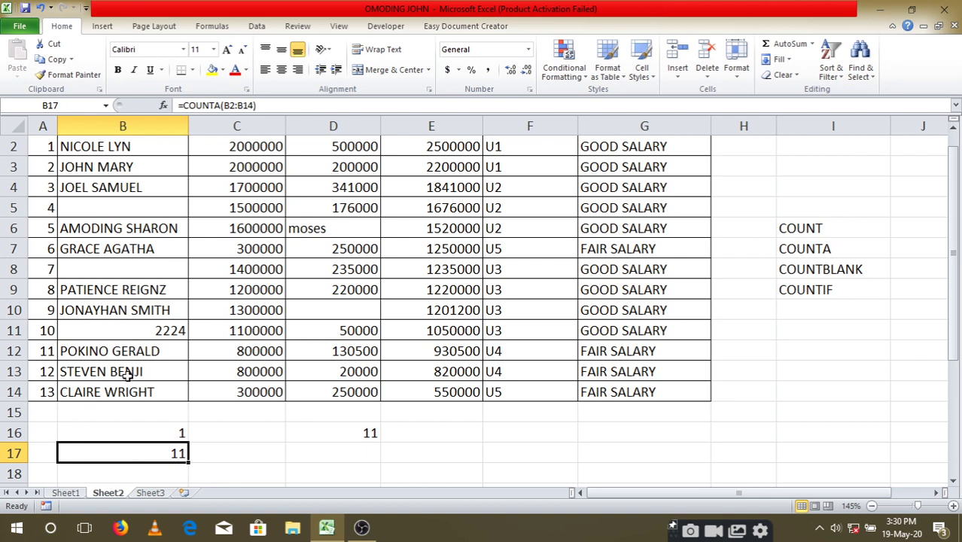
# - Check the empty name cells B5 and B8 against the COUNTA formula in B17, and review the COUNTA and COUNTBLANK entries in the function list
pyautogui.click(122, 267)
pyautogui.click(112, 208)
pyautogui.click(117, 266)
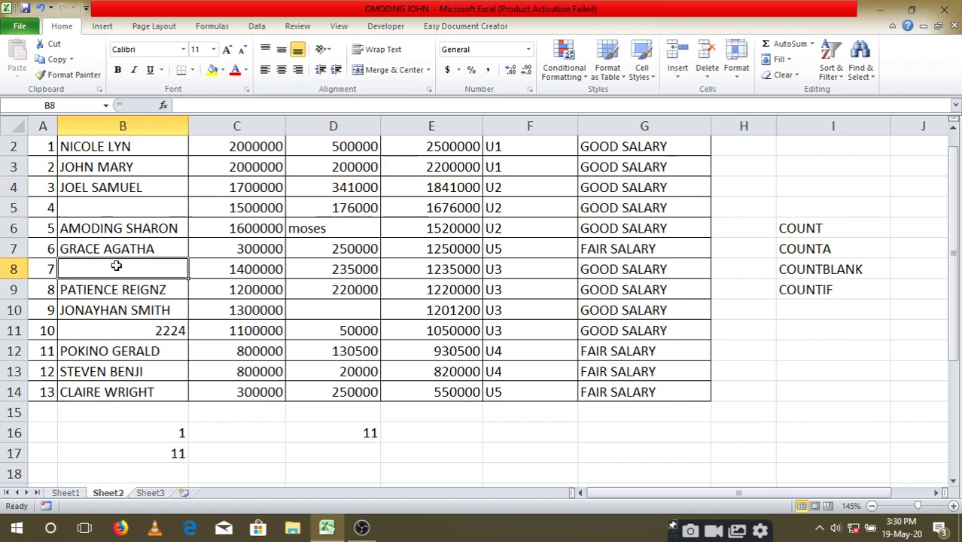
pyautogui.click(122, 209)
pyautogui.scroll(1, 122, 214)
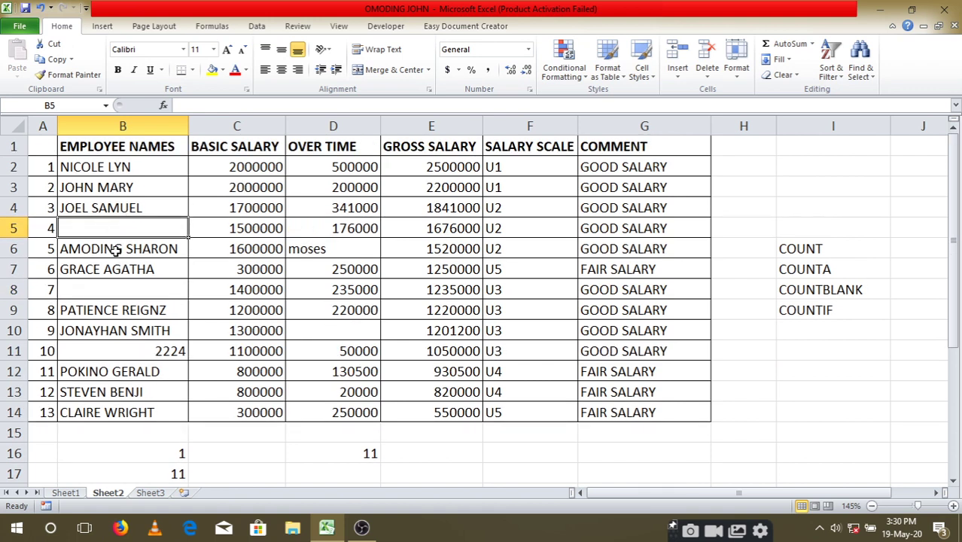
pyautogui.scroll(-1, 199, 407)
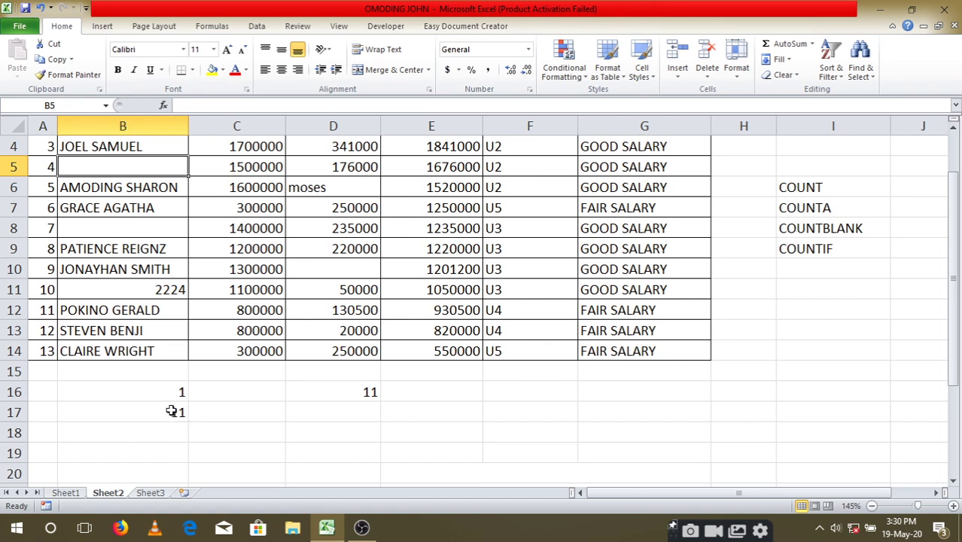
pyautogui.click(173, 411)
pyautogui.click(839, 212)
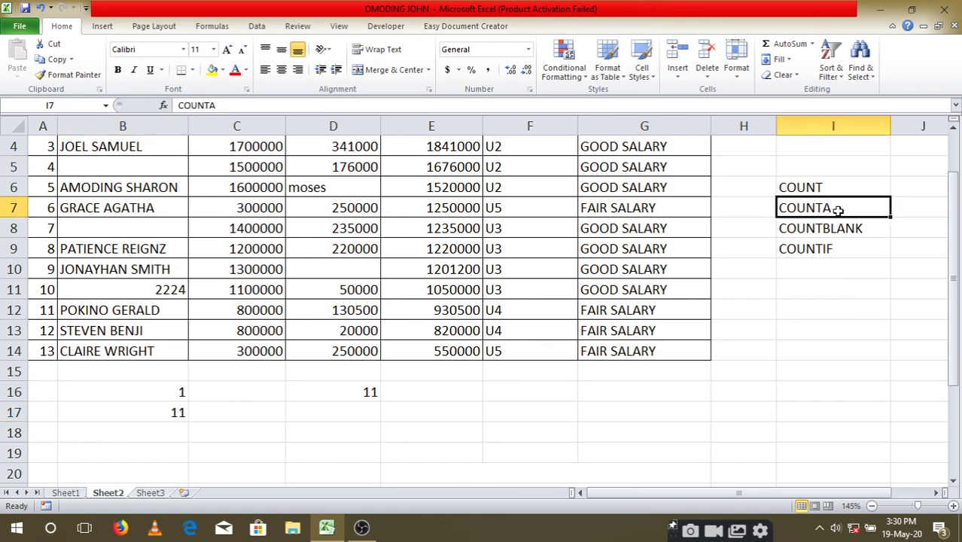
pyautogui.click(838, 227)
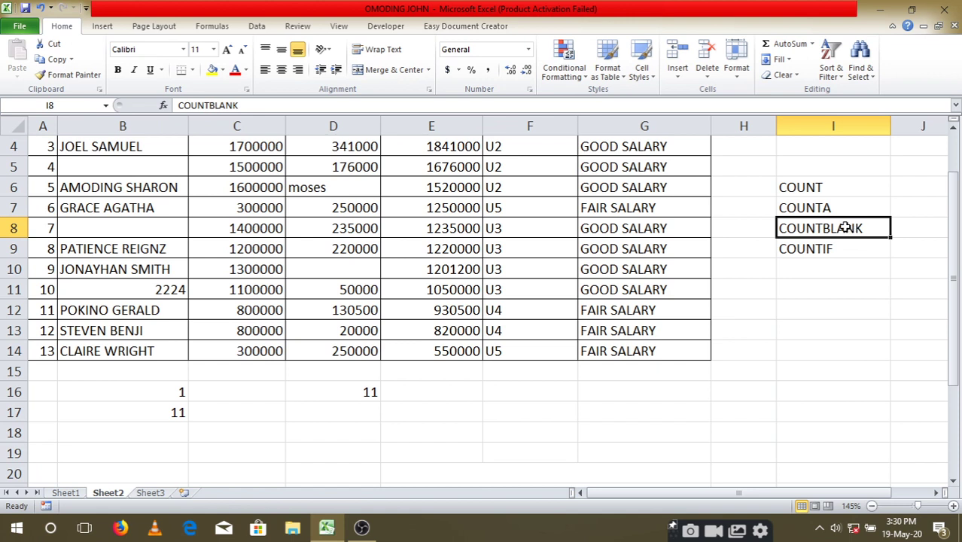
# - Count the empty cells across the employee table by entering =COUNTBLANK(B2:G14) in cell B18
pyautogui.scroll(1, 118, 253)
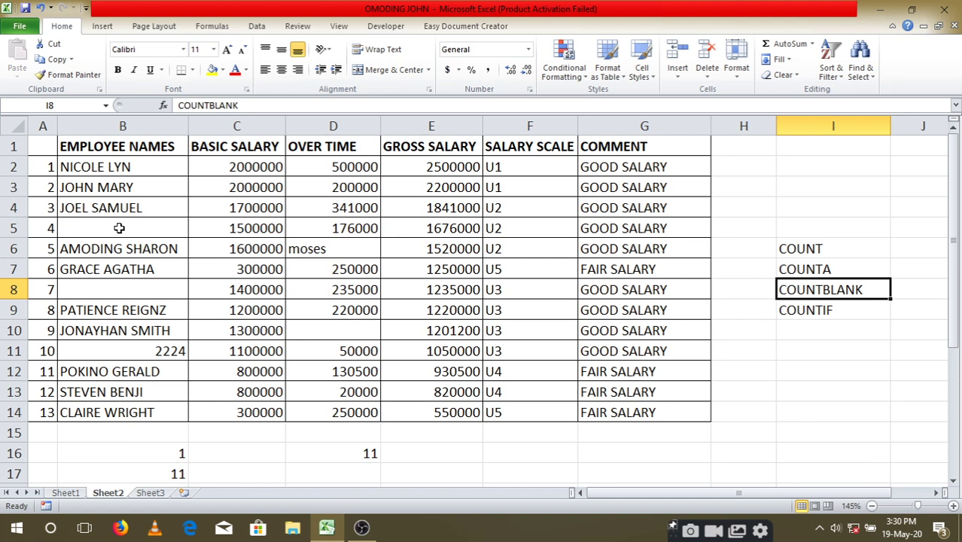
pyautogui.scroll(-1, 119, 228)
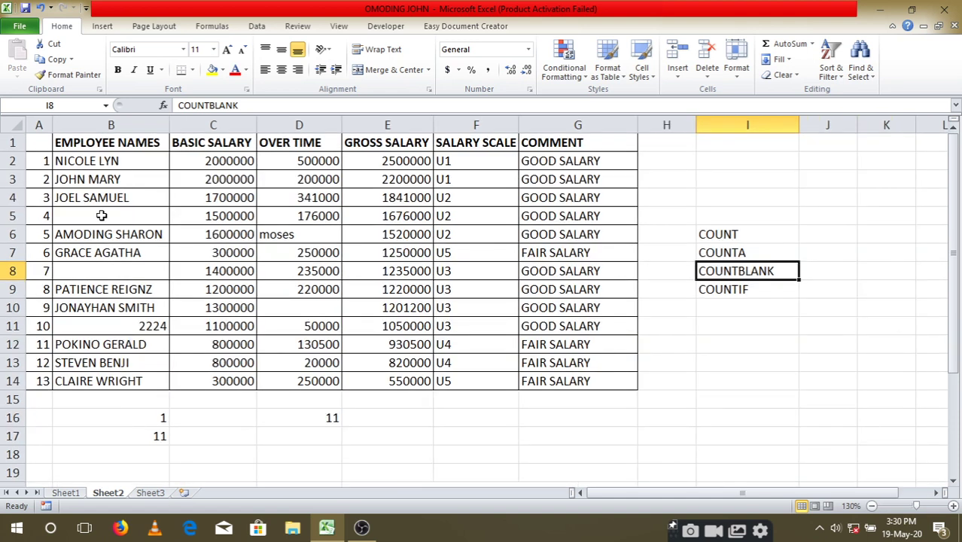
pyautogui.click(102, 215)
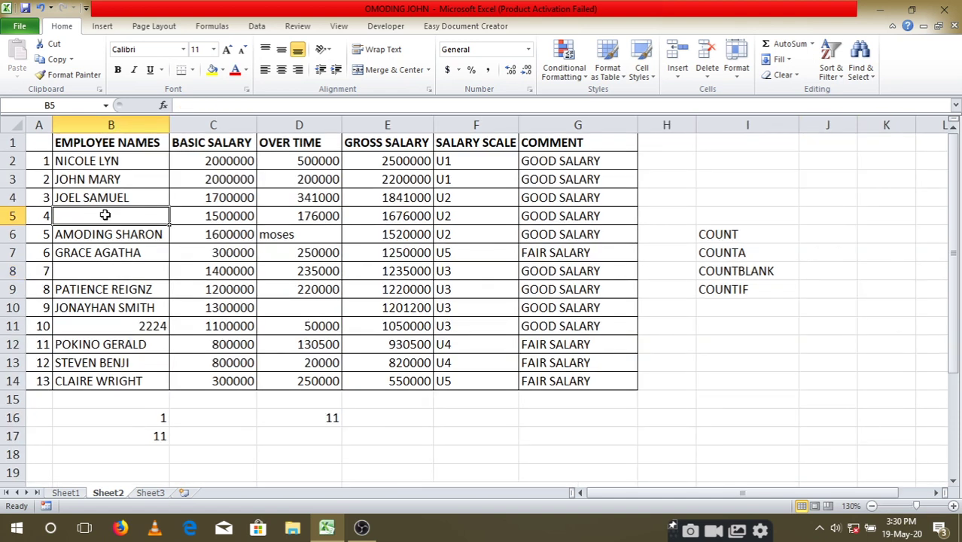
pyautogui.click(123, 273)
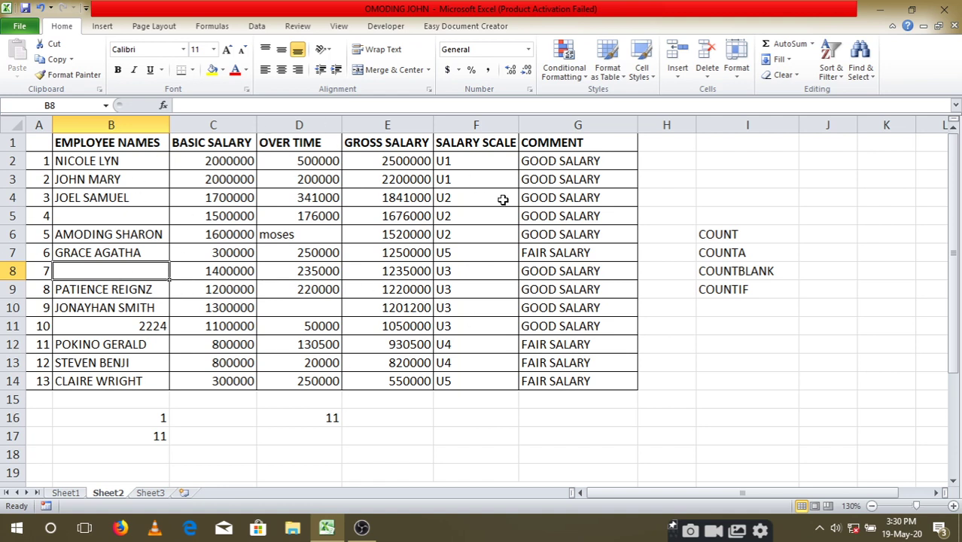
pyautogui.click(130, 454)
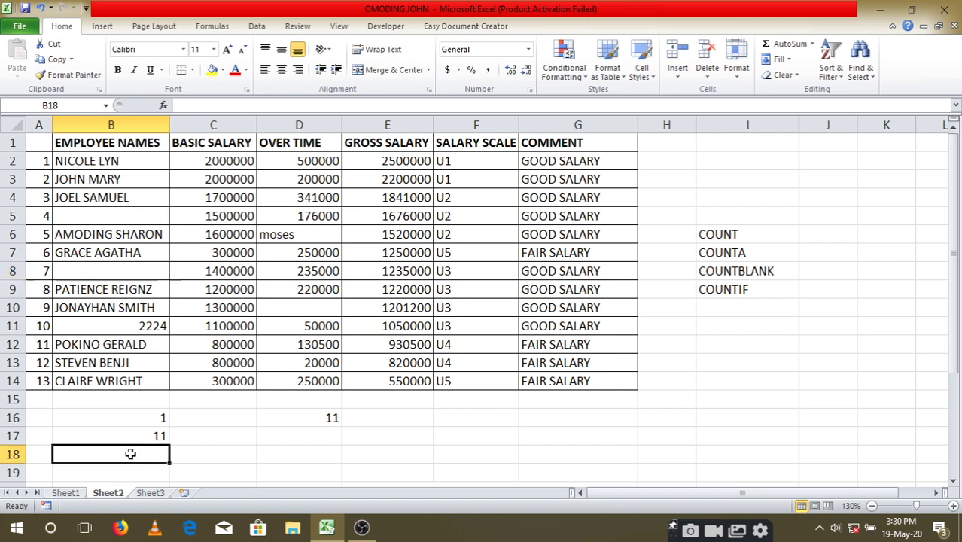
pyautogui.write('=')
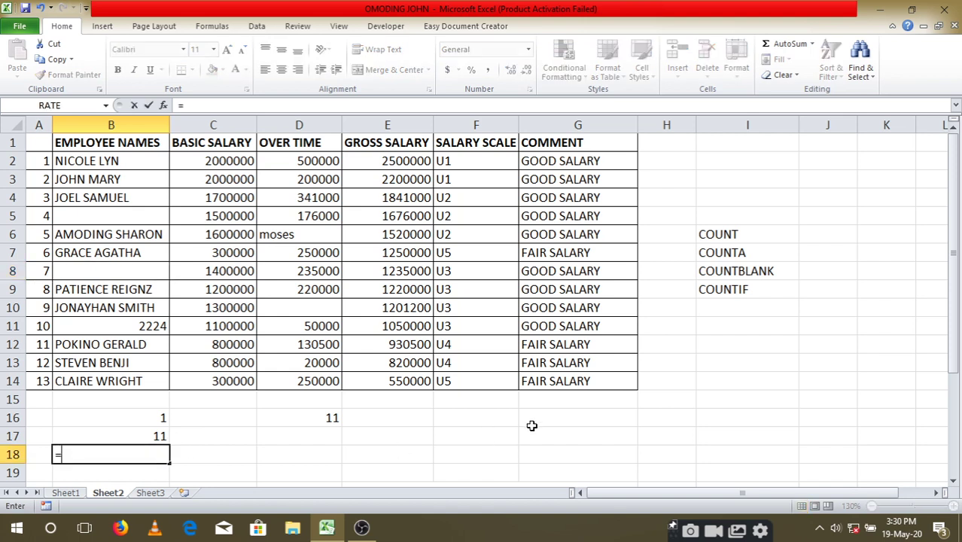
pyautogui.write('COUN')
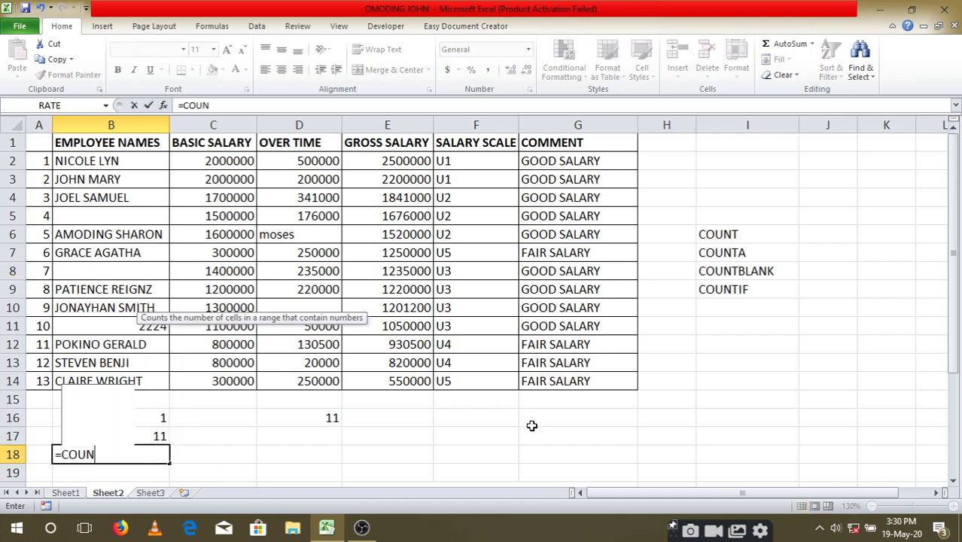
pyautogui.write('TBLANK')
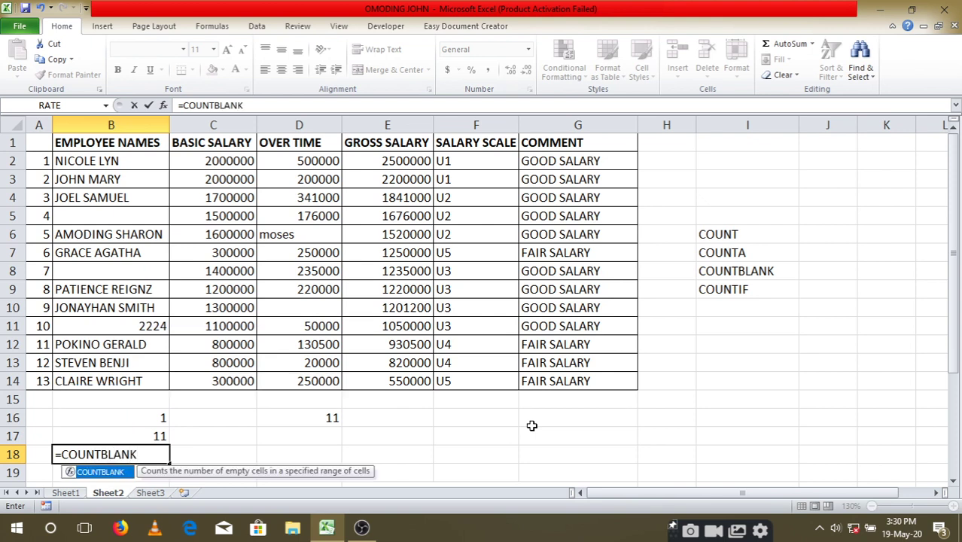
pyautogui.write('(')
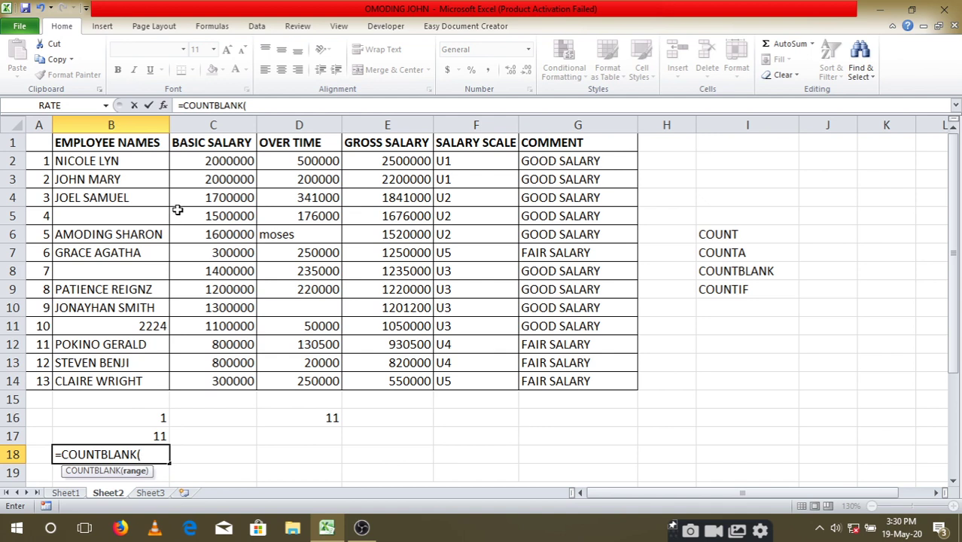
pyautogui.moveTo(107, 161); pyautogui.dragTo(586, 388)
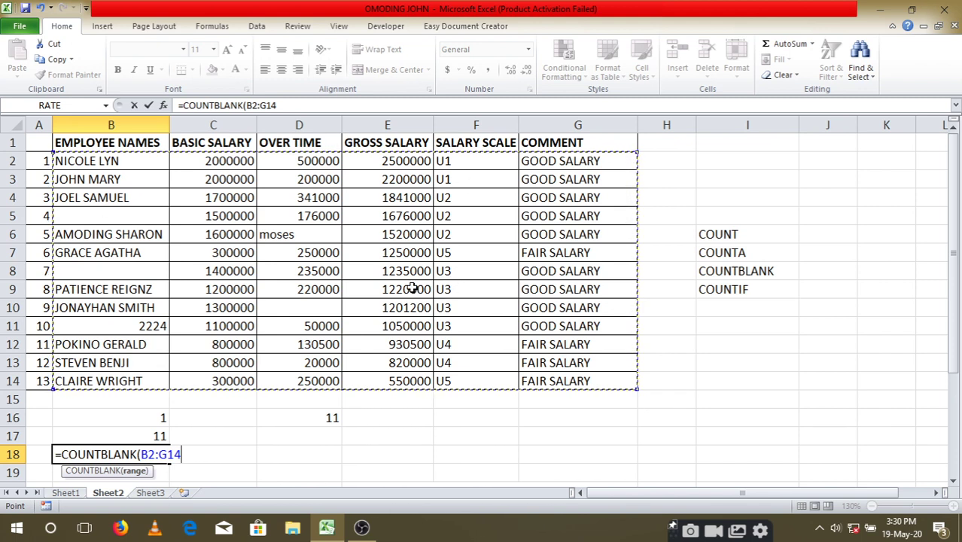
pyautogui.write(')')
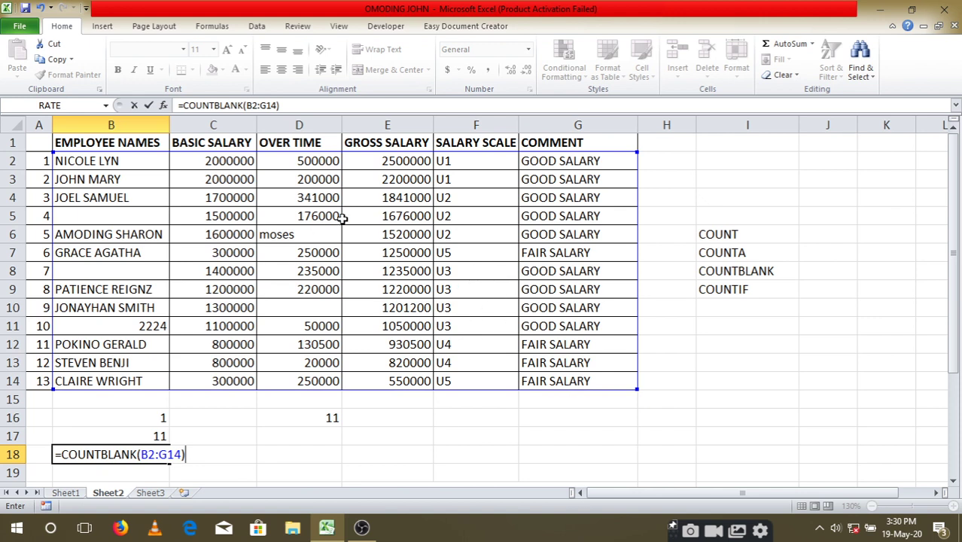
pyautogui.press('Return')
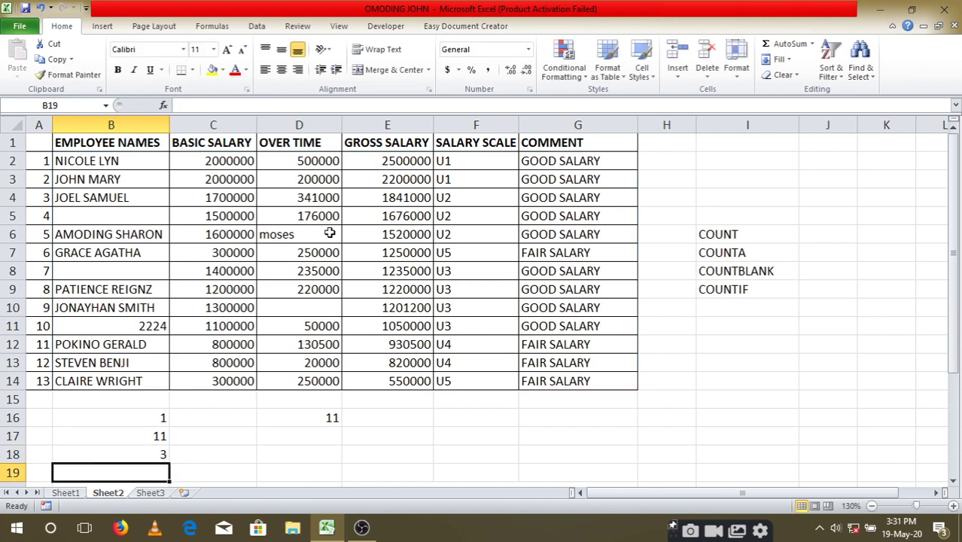
# - Clear the gross salary in cell E7 and recheck the COUNTBLANK formula in B18
pyautogui.click(157, 455)
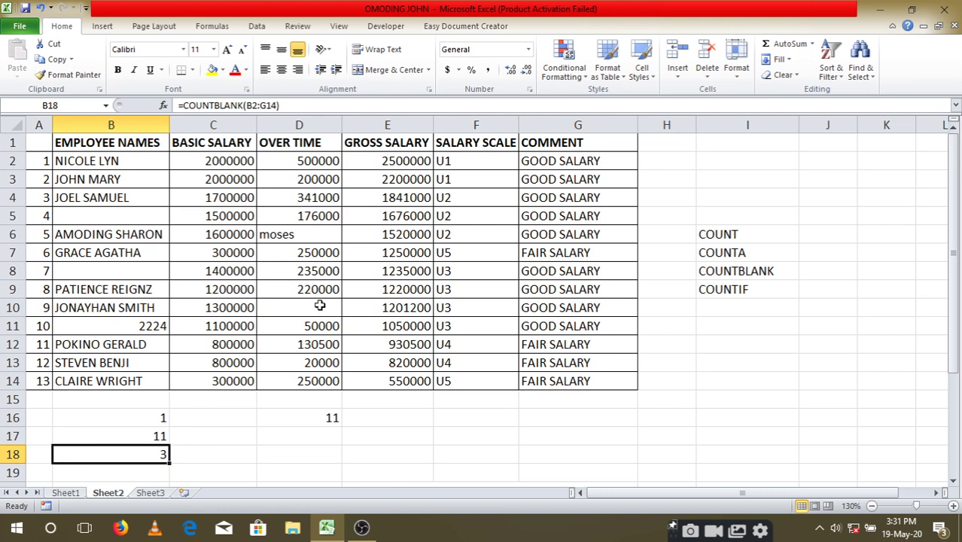
pyautogui.click(406, 253)
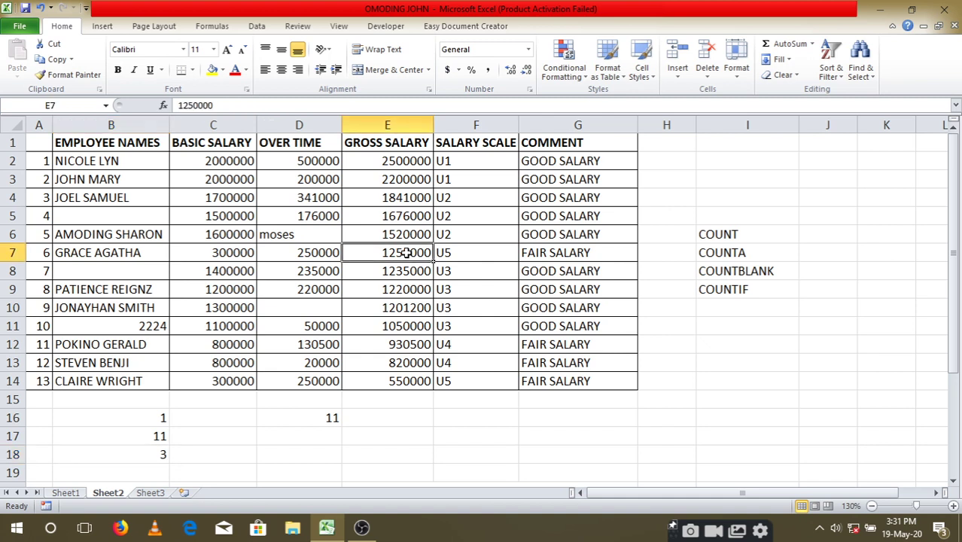
pyautogui.press('Delete')
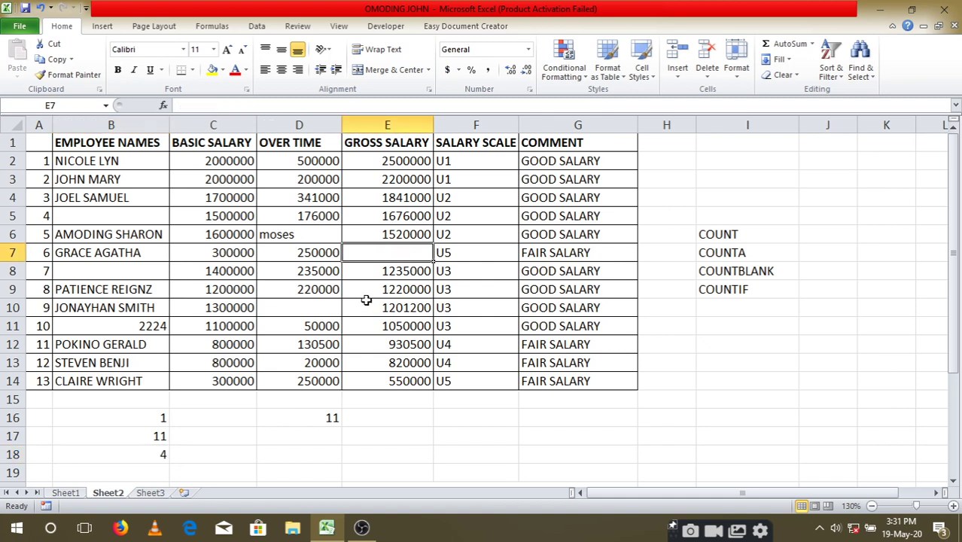
pyautogui.click(144, 452)
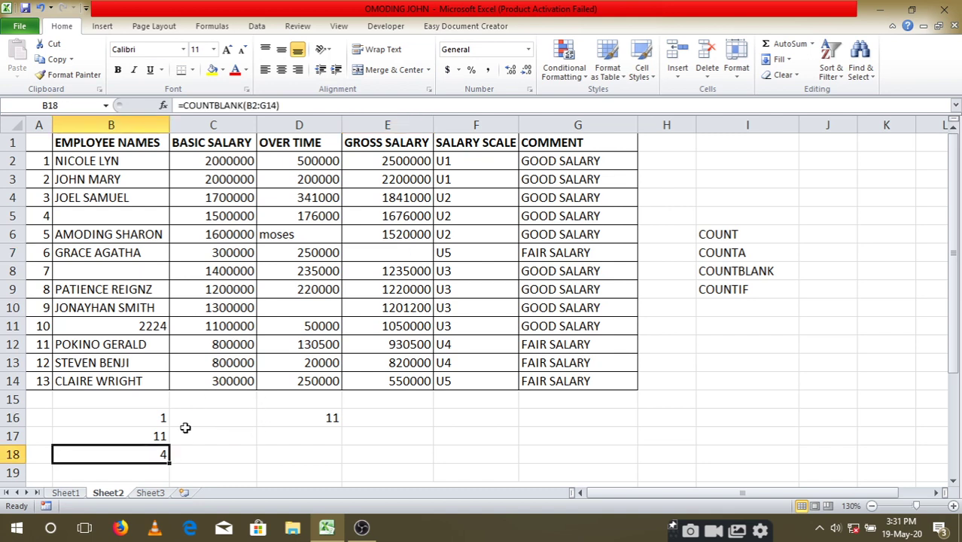
pyautogui.click(409, 415)
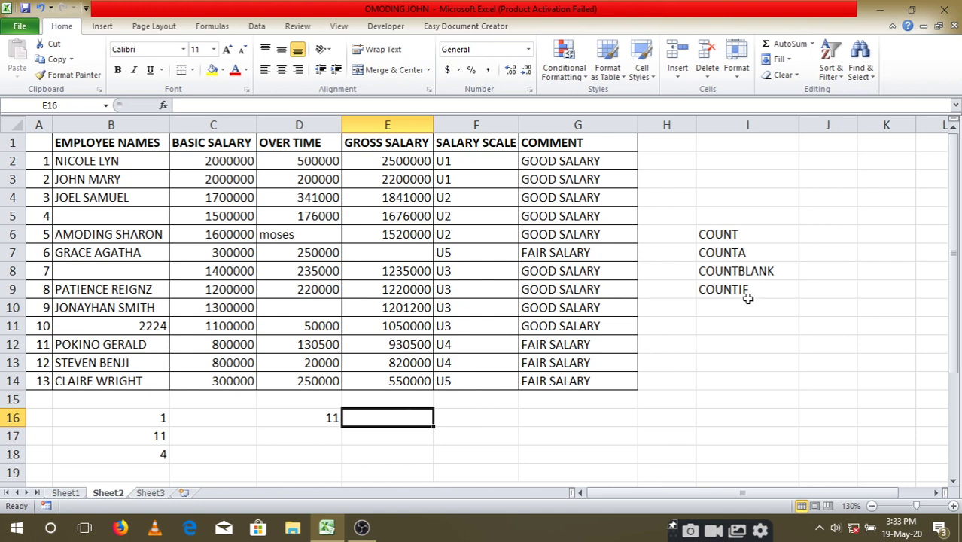
# - Count the gross salaries below 1000000 by entering =COUNTIF(E2:E14,"<1000000") in cell E16
pyautogui.click(757, 290)
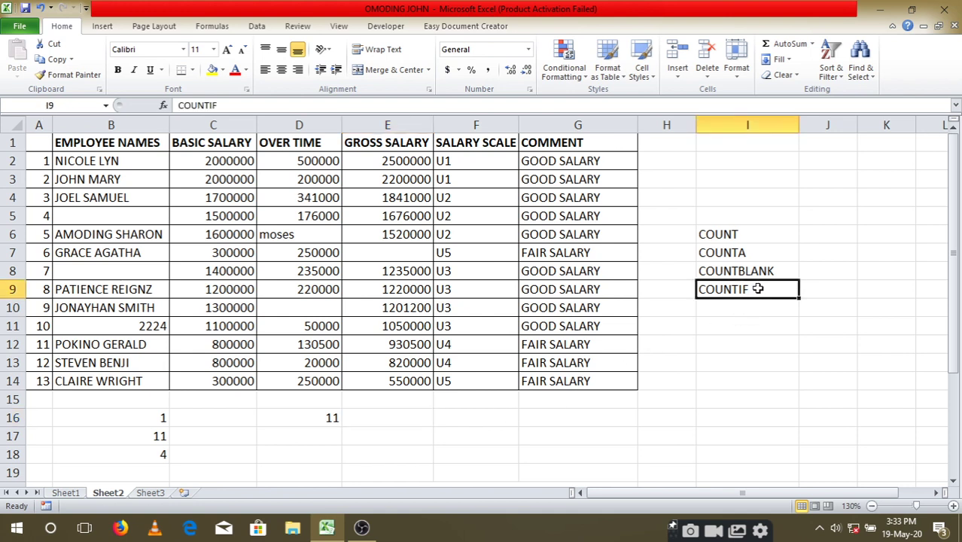
pyautogui.click(410, 413)
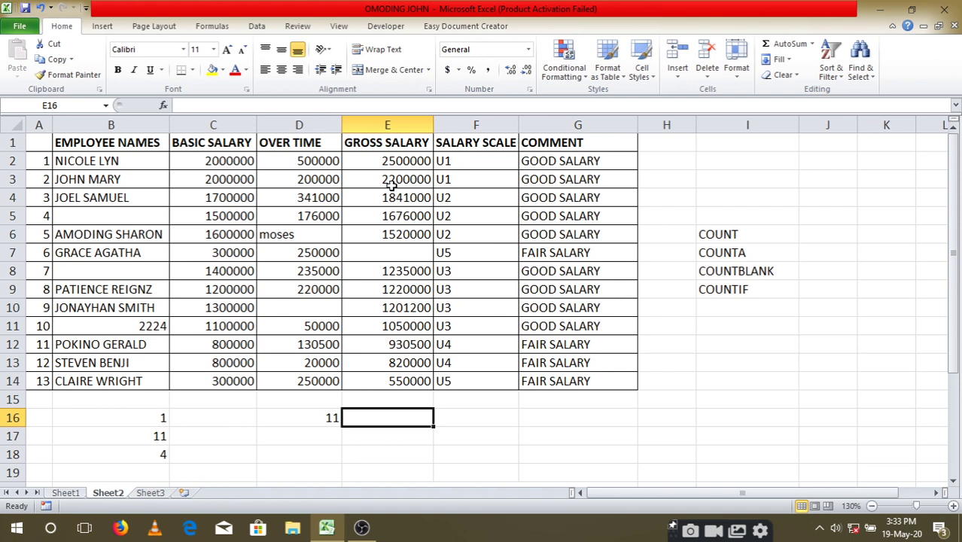
pyautogui.moveTo(391, 158); pyautogui.dragTo(394, 379)
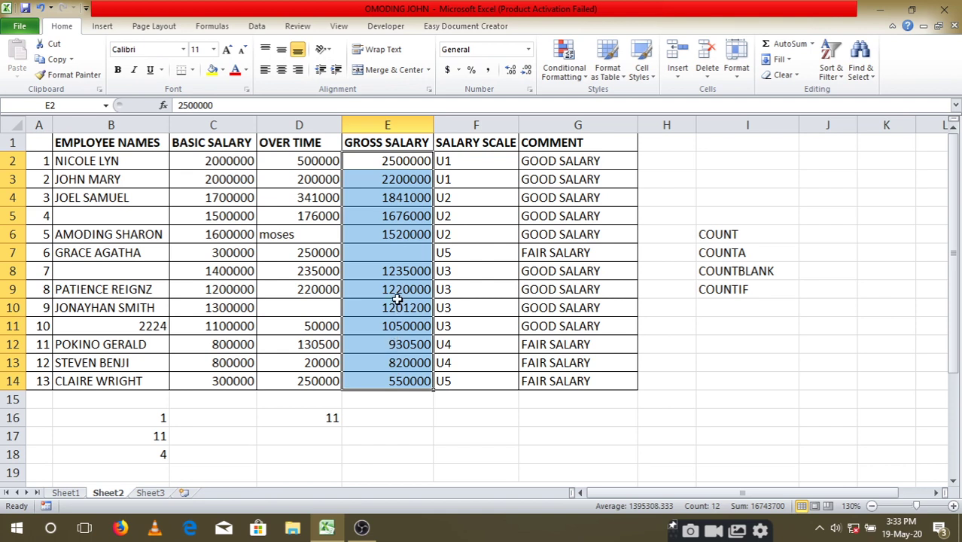
pyautogui.click(389, 420)
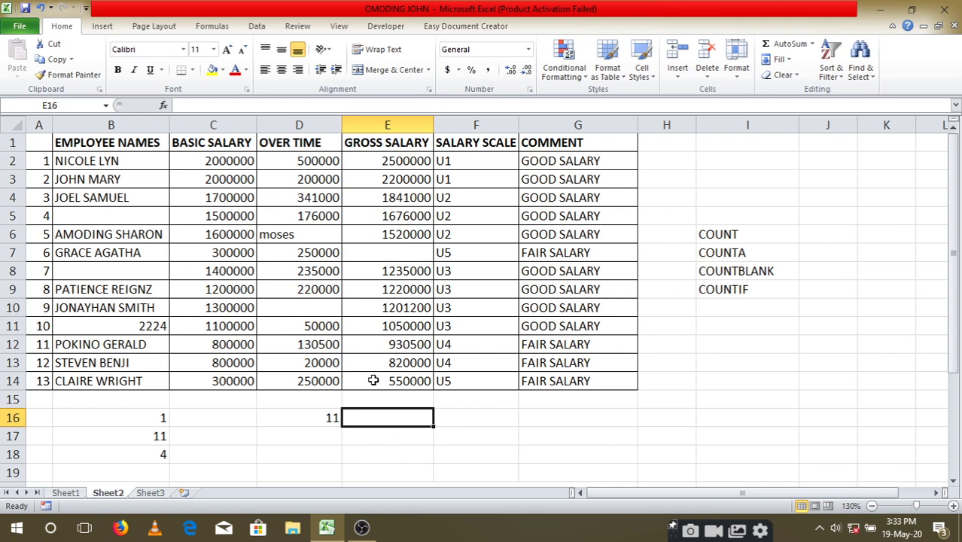
pyautogui.write('==')
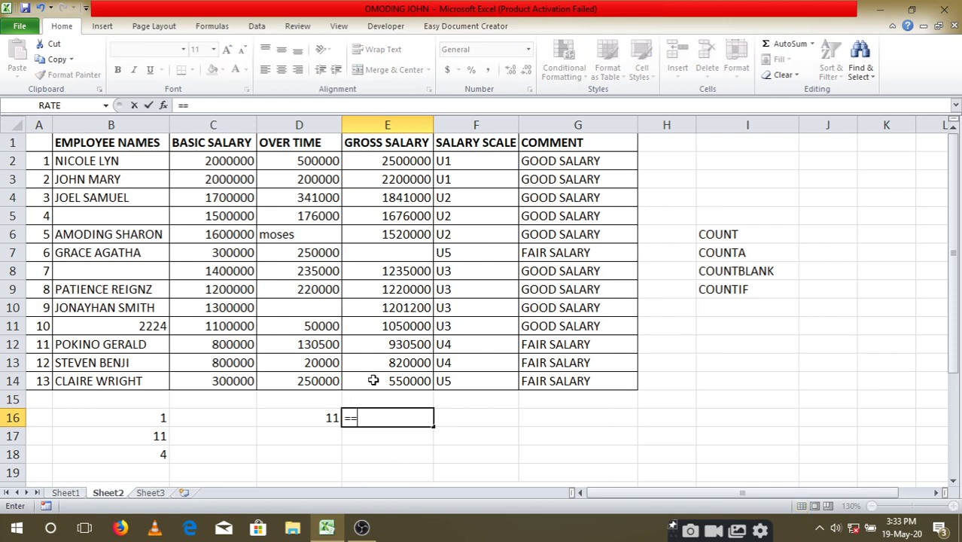
pyautogui.write('COUNT')
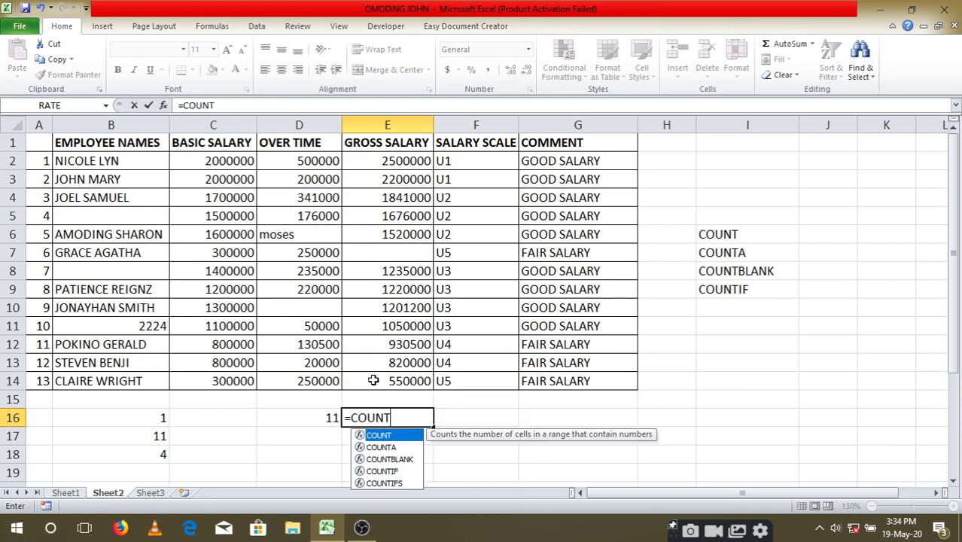
pyautogui.write('IF')
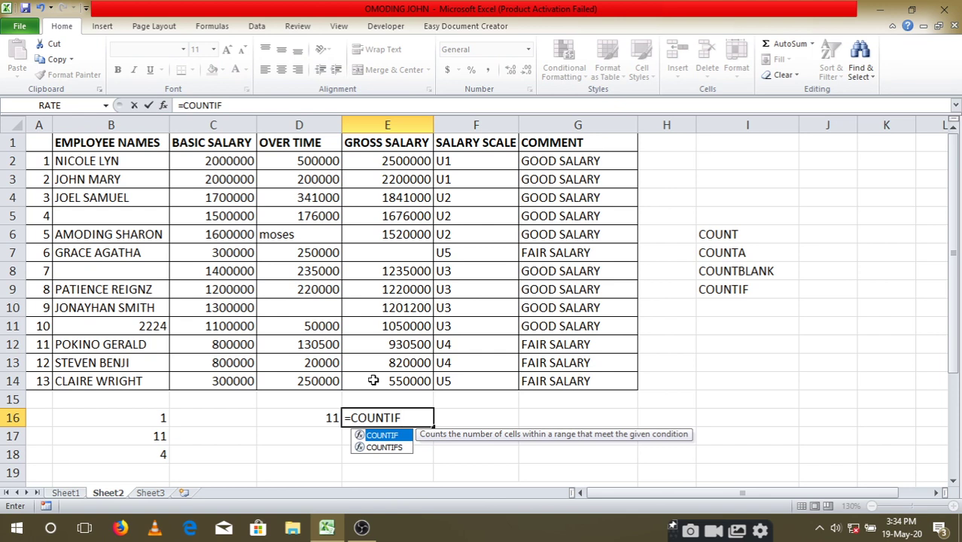
pyautogui.write('(')
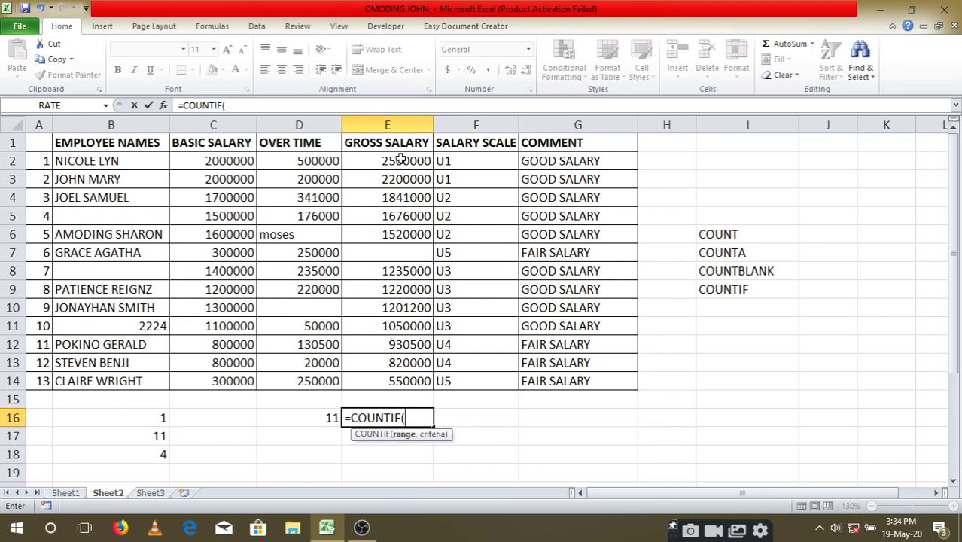
pyautogui.moveTo(400, 158); pyautogui.dragTo(409, 384)
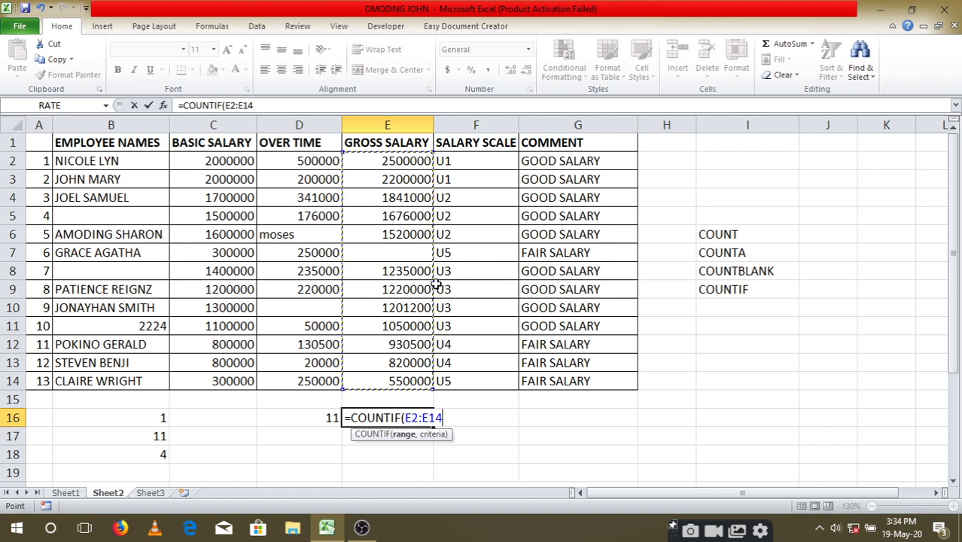
pyautogui.write(',"<')
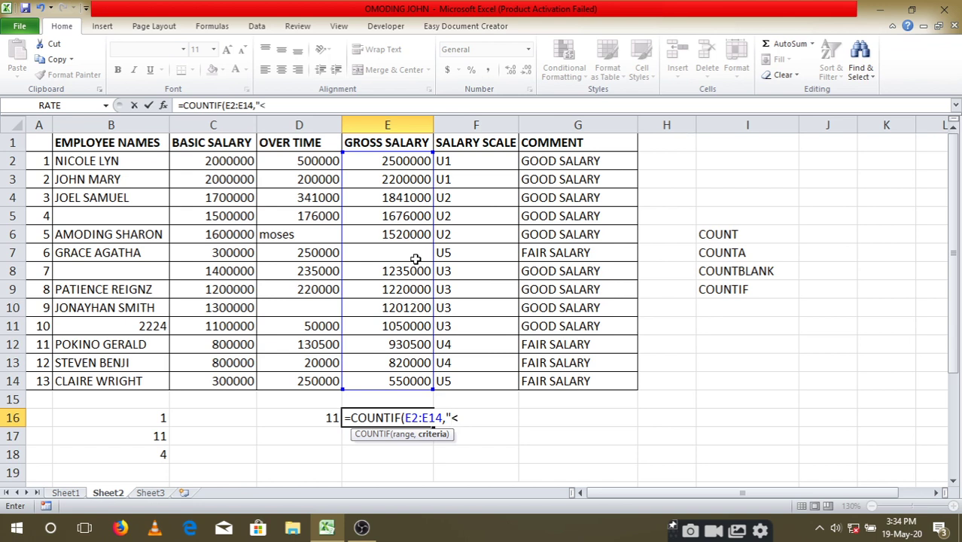
pyautogui.write('000000')
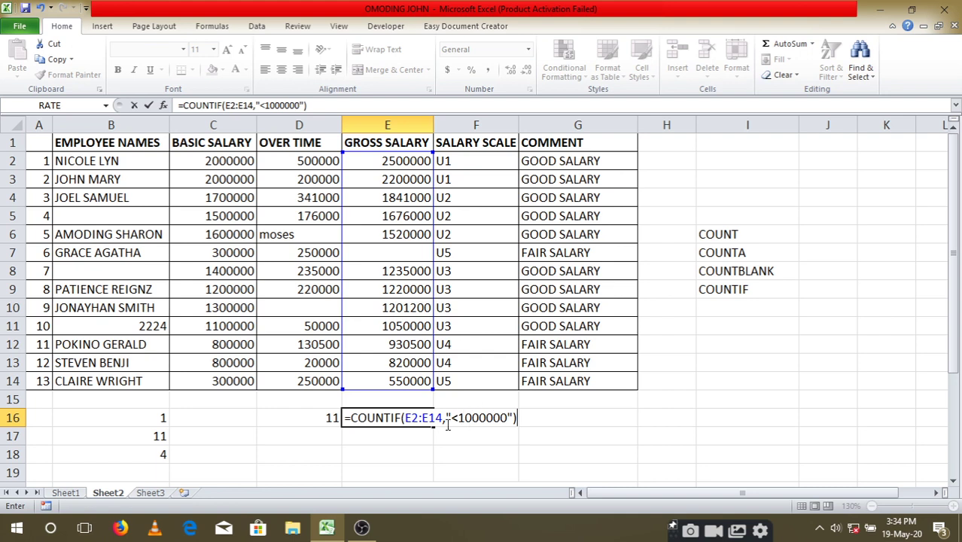
pyautogui.press('Return')
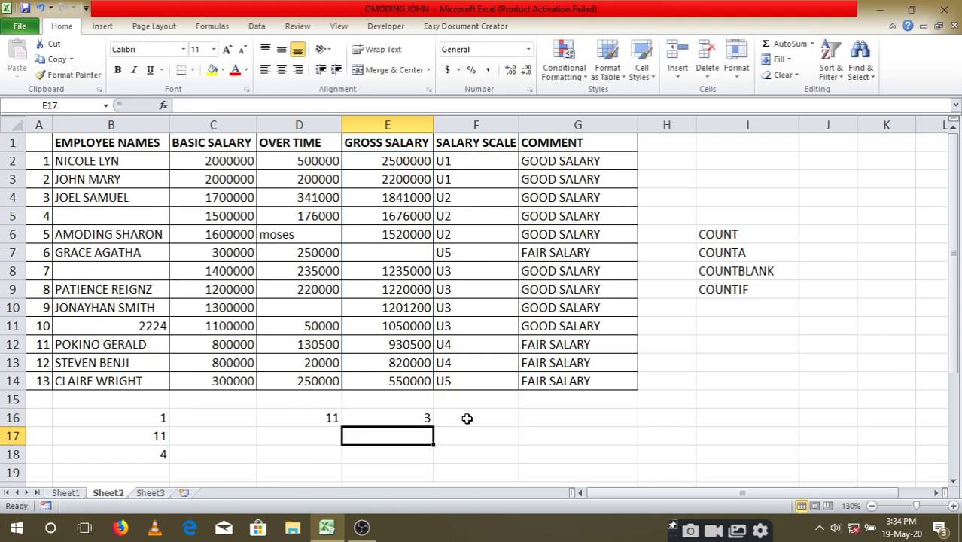
# - Check the COUNTIF formula in E16 against the gross salaries in E12:E14
pyautogui.press('Up')
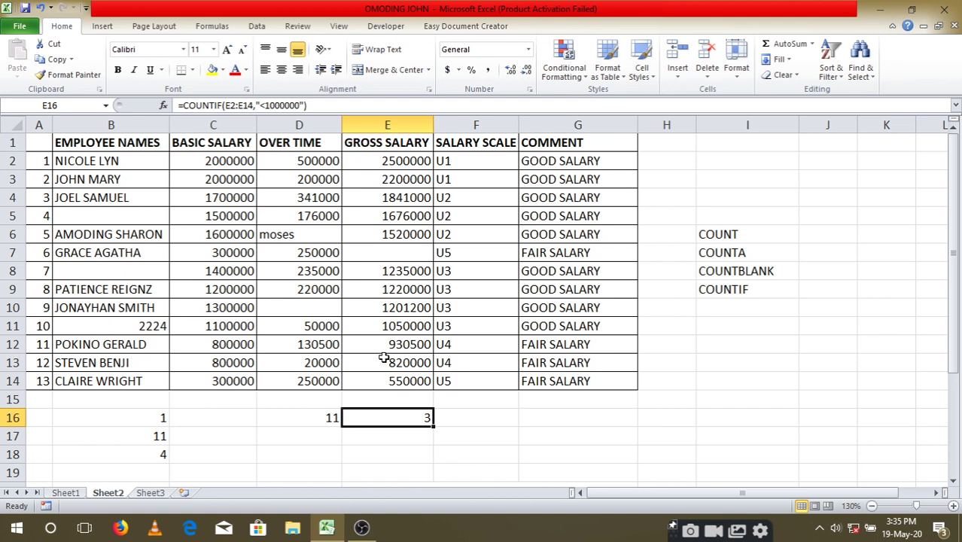
pyautogui.click(411, 385)
pyautogui.click(414, 364)
pyautogui.moveTo(411, 344); pyautogui.dragTo(412, 376)
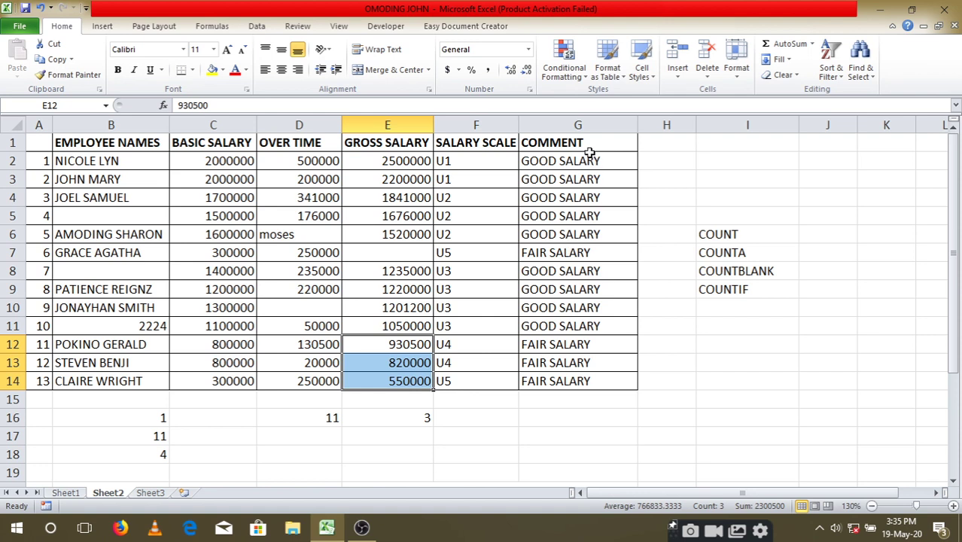
# - Count the employees whose comment is FAIR SALARY by entering =COUNTIF(G2:G14,"FAIR SALARY") in cell G16
pyautogui.click(563, 413)
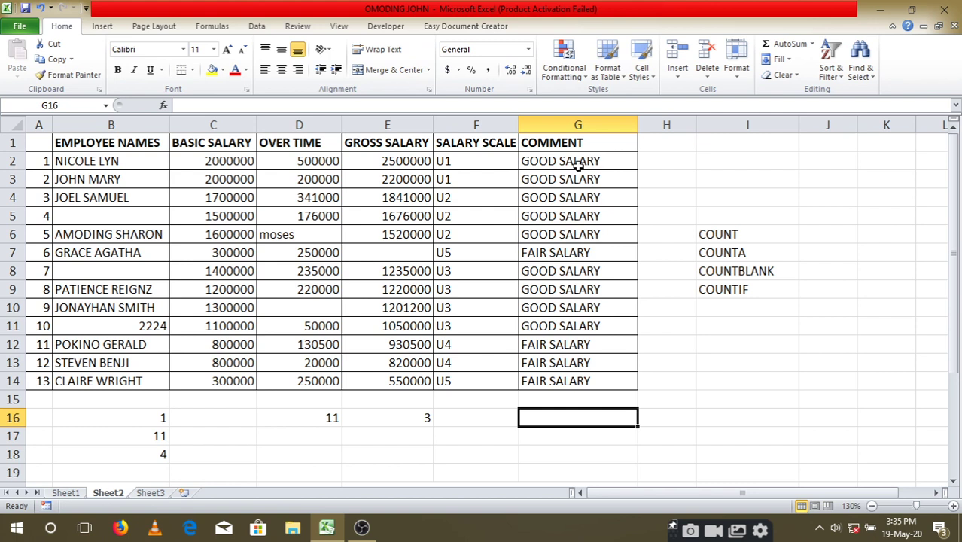
pyautogui.moveTo(576, 162); pyautogui.dragTo(590, 379)
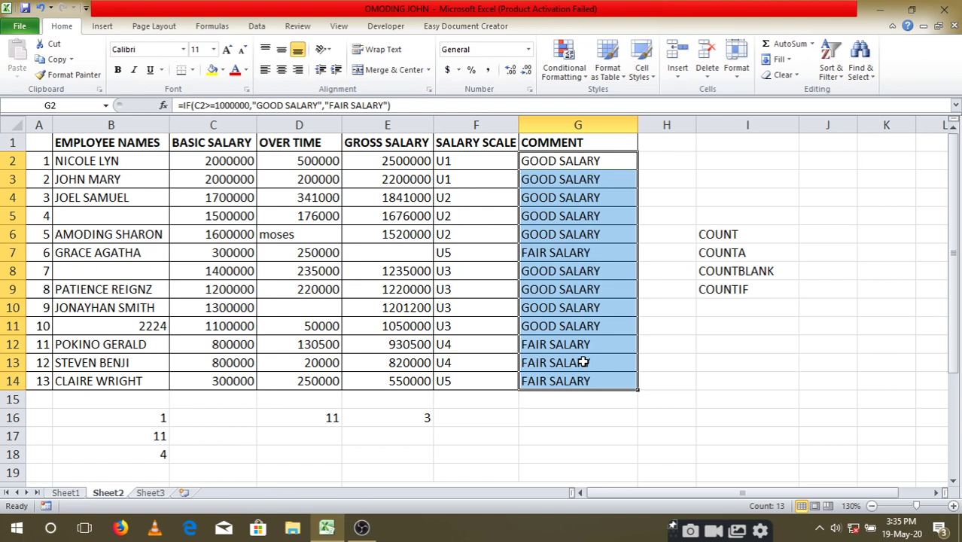
pyautogui.click(561, 418)
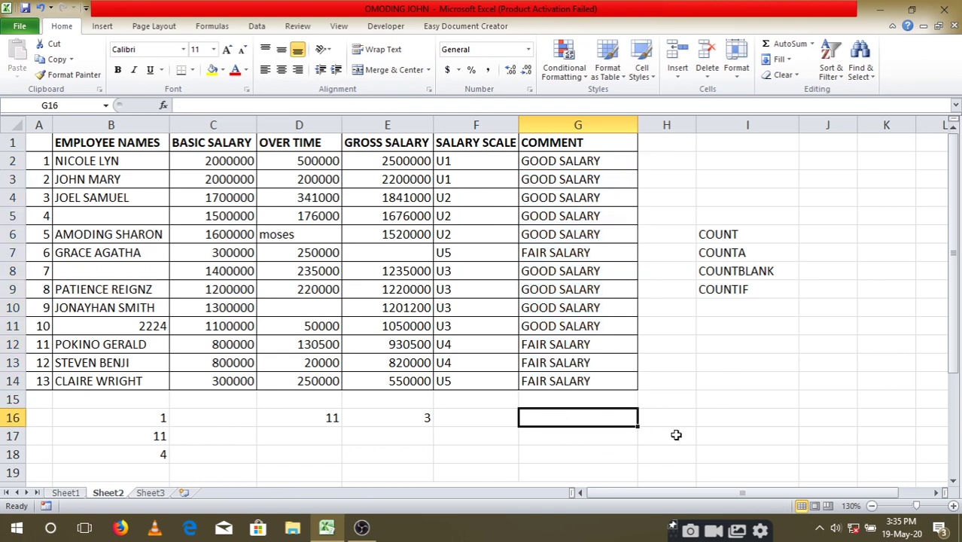
pyautogui.write('=')
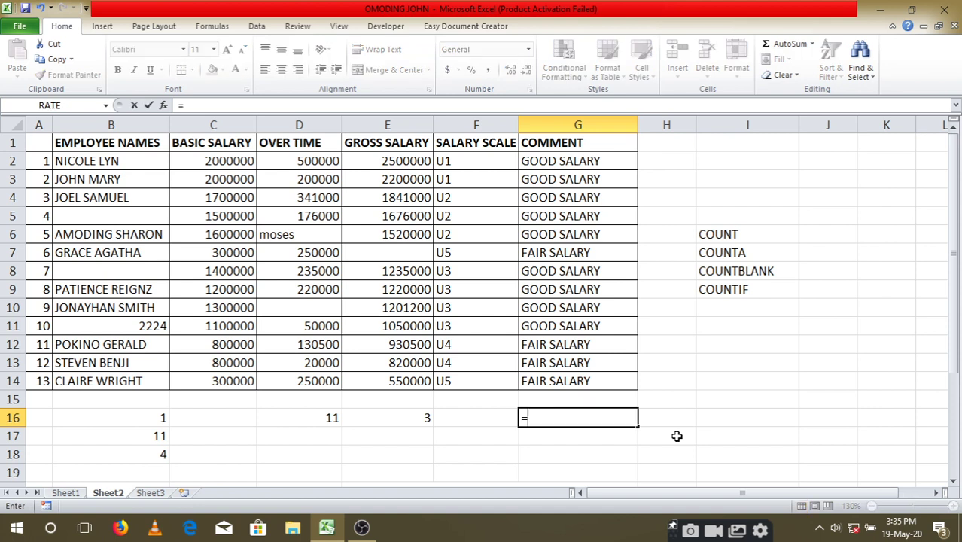
pyautogui.write('COUNT')
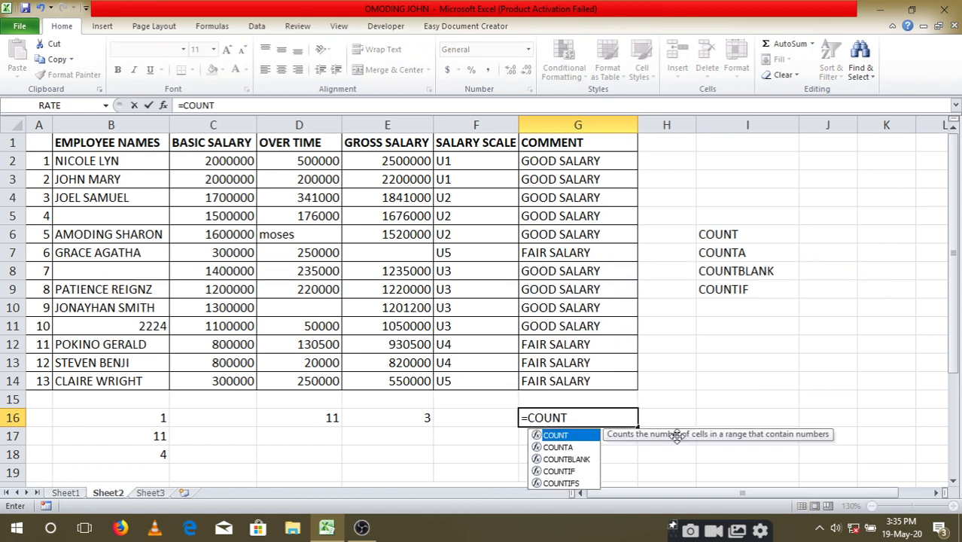
pyautogui.write('IF')
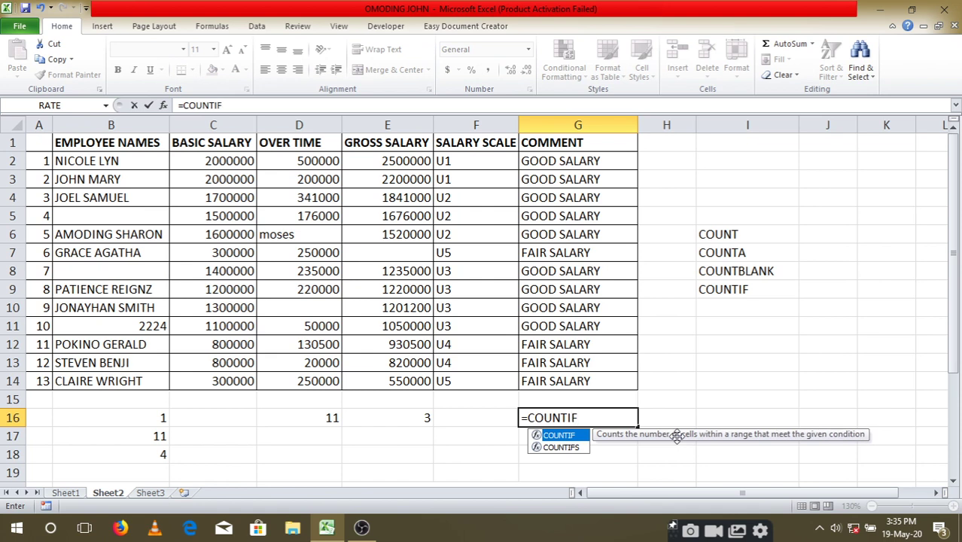
pyautogui.write('(')
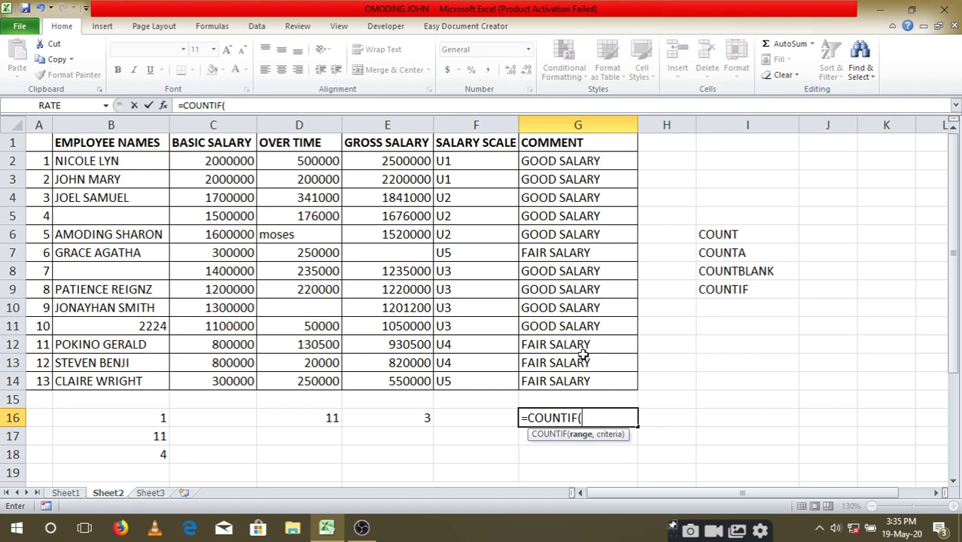
pyautogui.click(570, 159)
pyautogui.moveTo(571, 159); pyautogui.dragTo(576, 380)
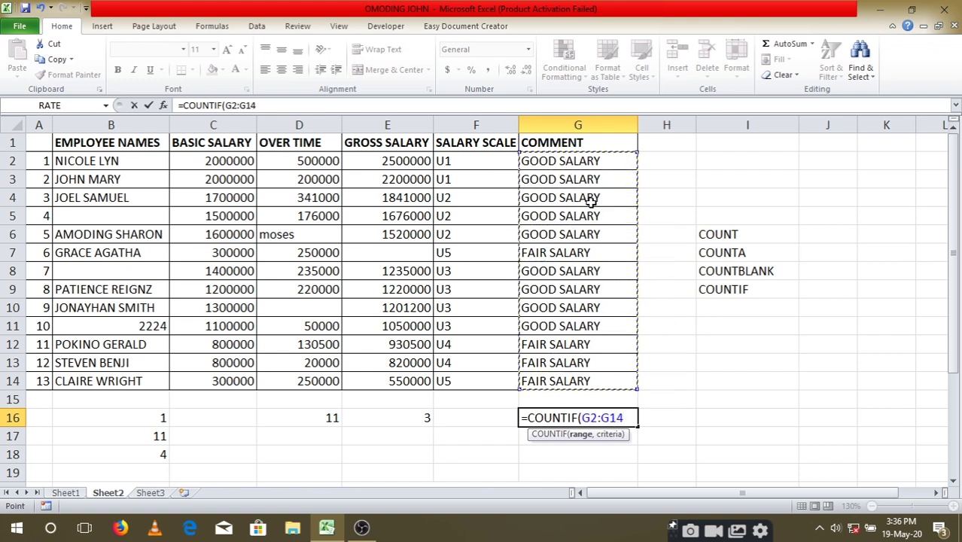
pyautogui.write(',')
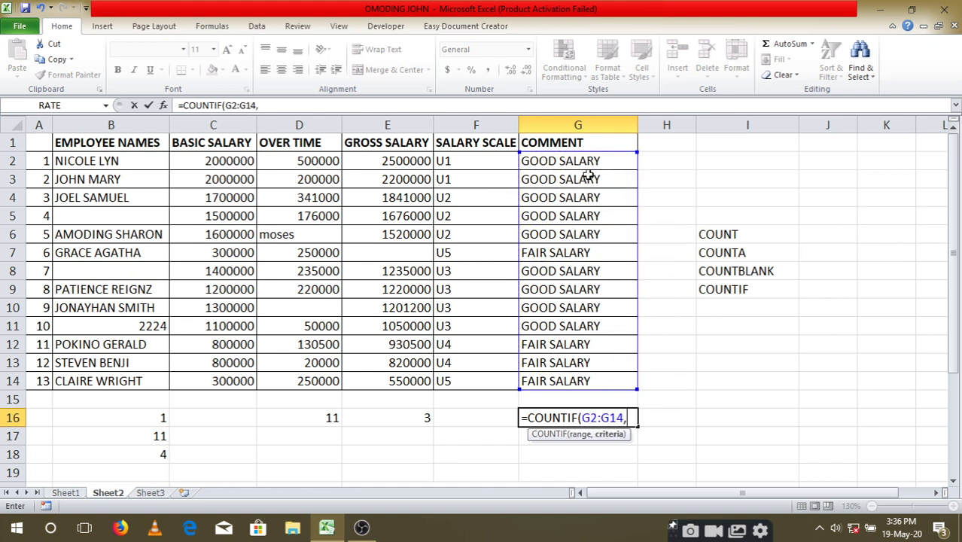
pyautogui.write('"')
pyautogui.write('FSIR')
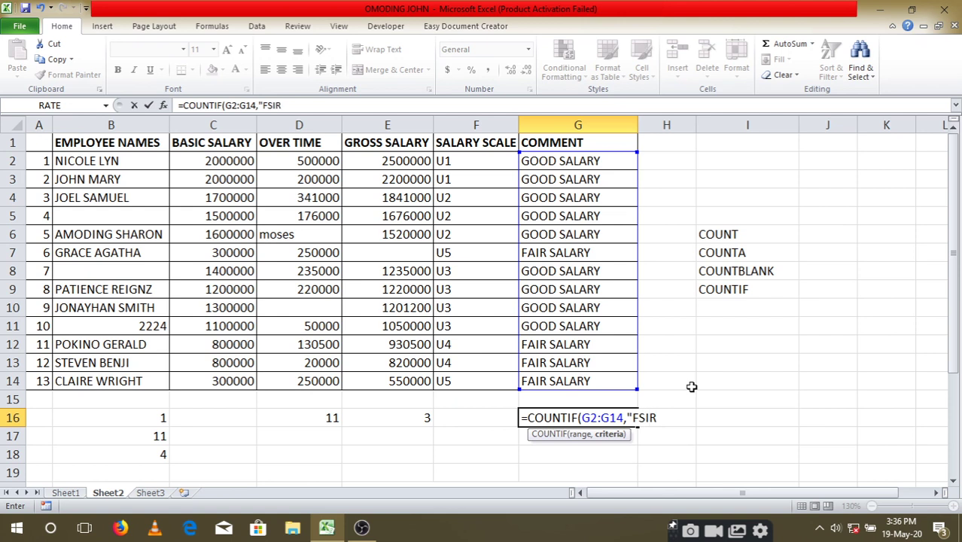
pyautogui.press('BackSpace')
pyautogui.press('BackSpace')
pyautogui.press('BackSpace')
pyautogui.write('AIR SS')
pyautogui.press('BackSpace')
pyautogui.write('ALARY')
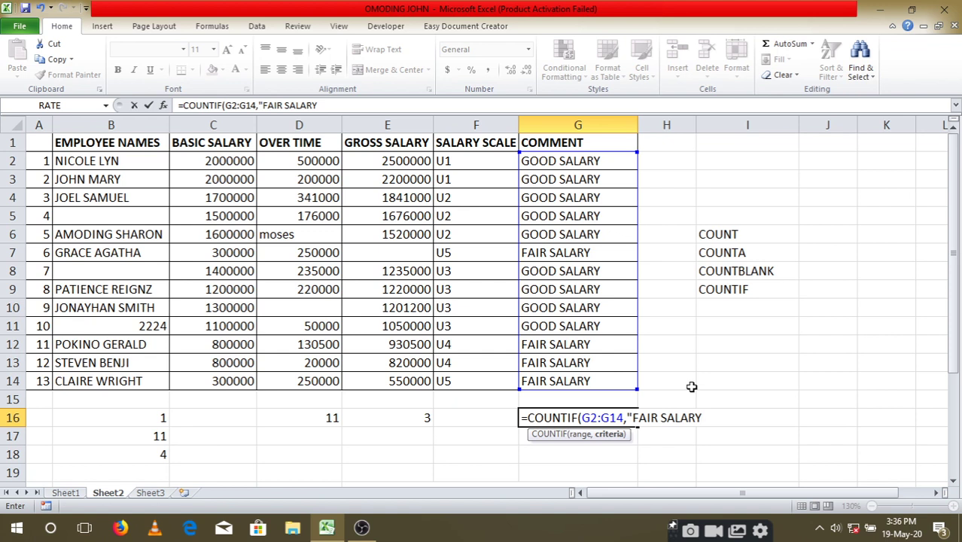
pyautogui.write('")')
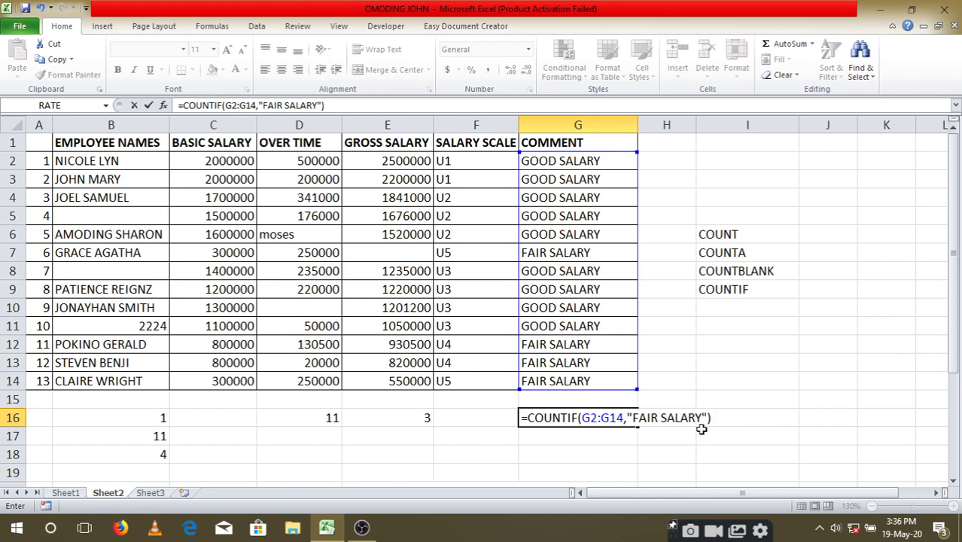
pyautogui.press('Return')
# - Review the COUNTIF formula in cell G16 against the entries in the comment column
pyautogui.click(621, 420)
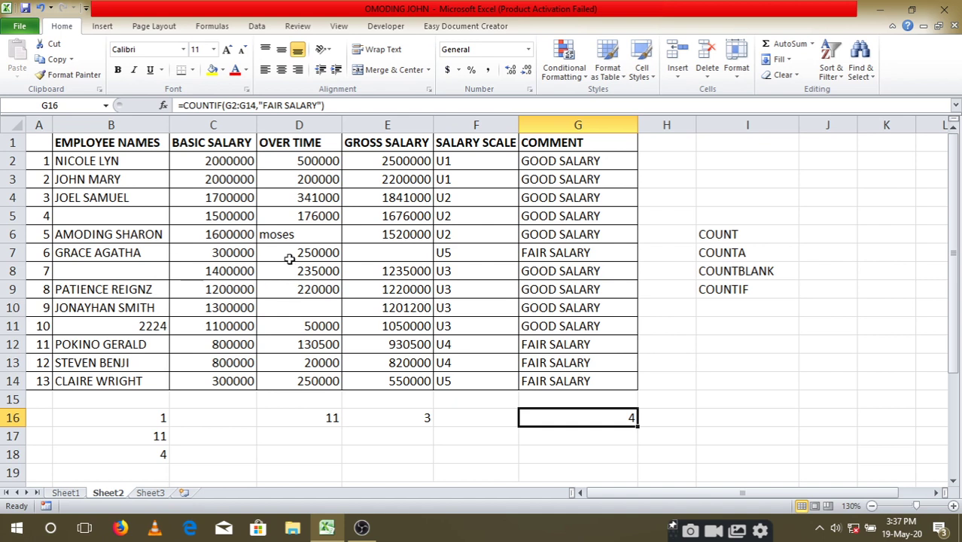
pyautogui.click(580, 433)
pyautogui.click(579, 417)
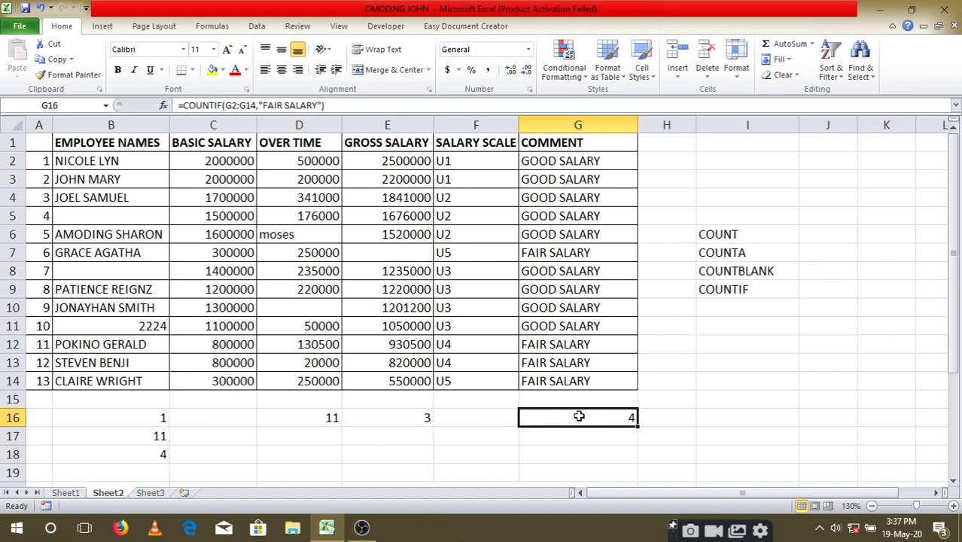